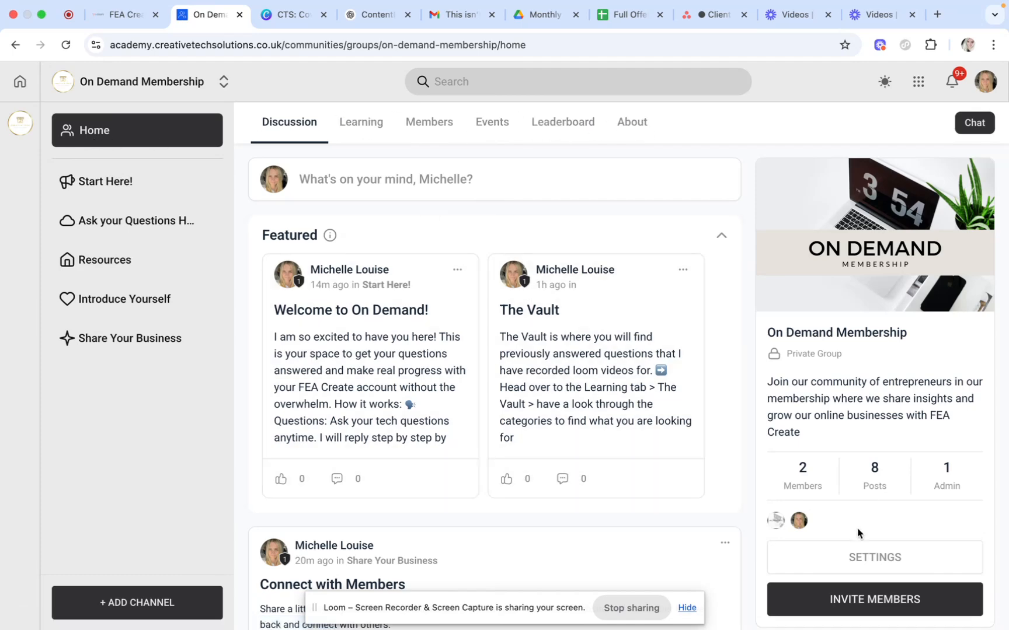
Step: Open the On Demand Membership group settings and review the group details, subscription pricing and branding images
left_click(856, 560)
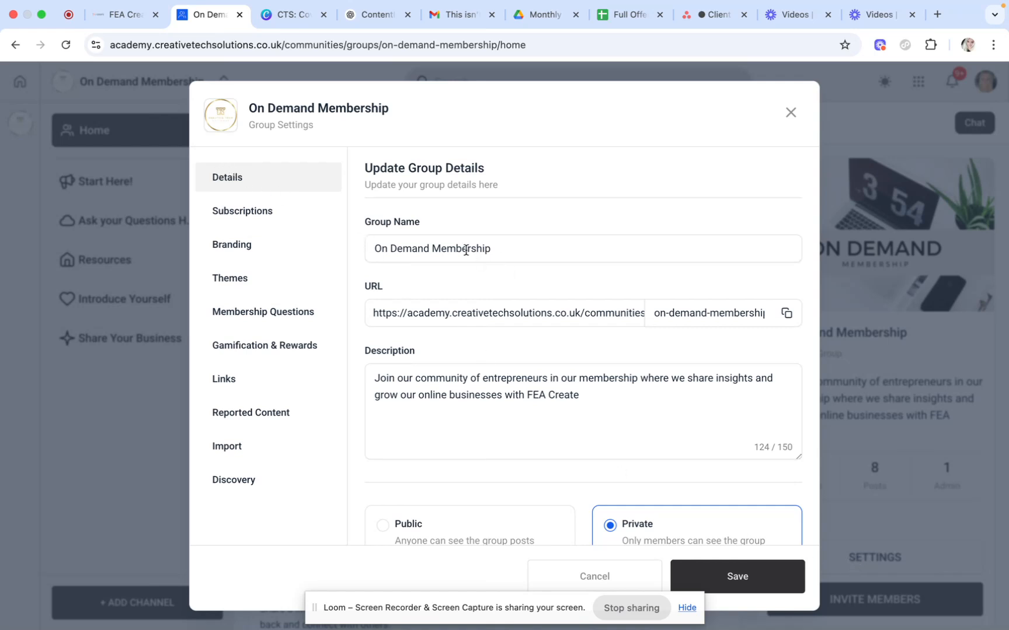
left_click_drag(486, 247, 384, 249)
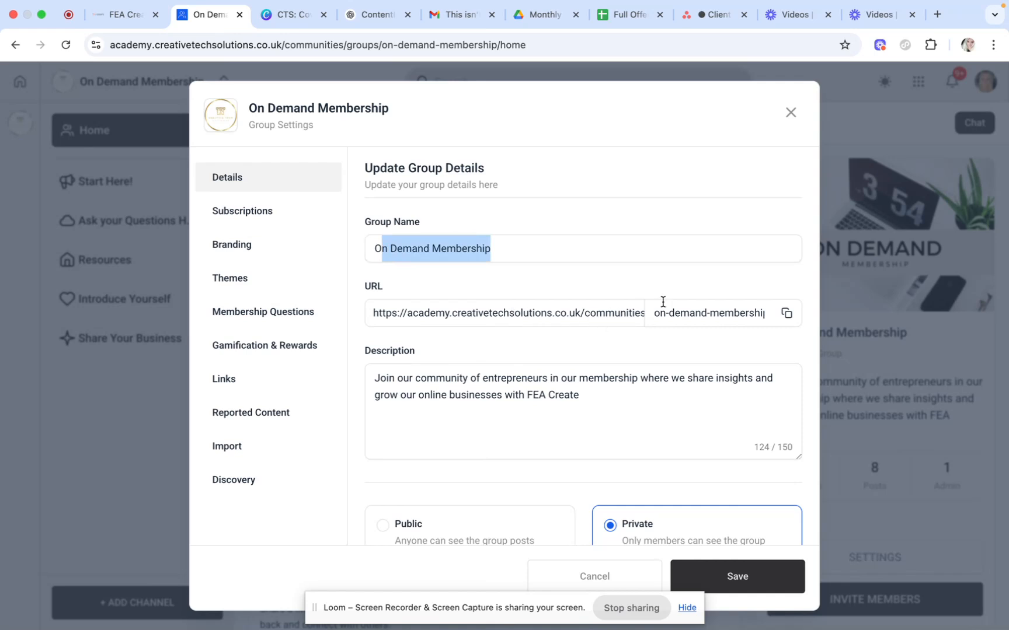
left_click_drag(653, 315, 769, 320)
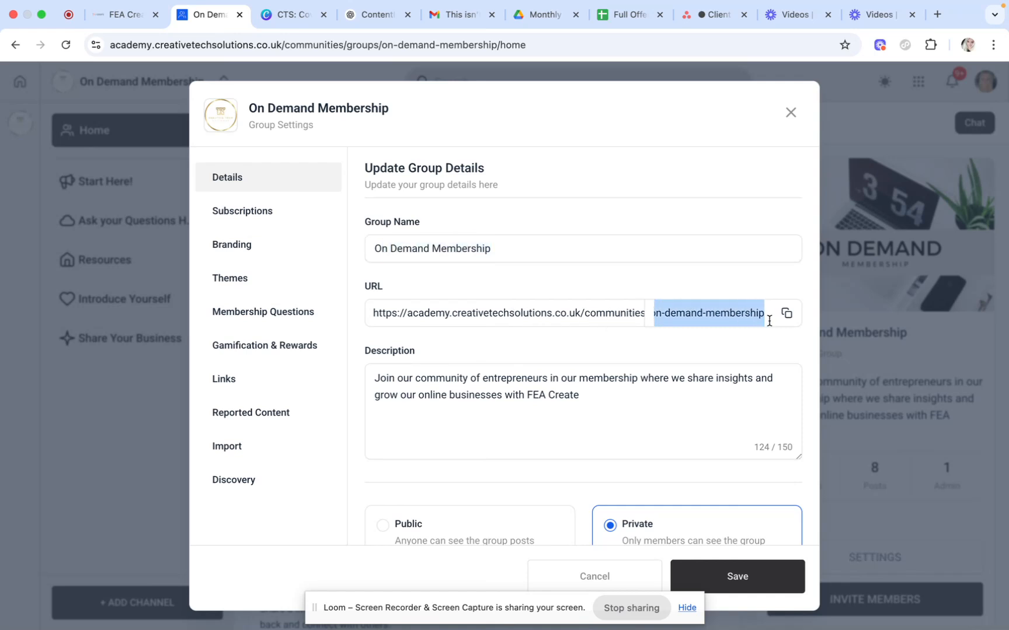
scroll(488, 374, "down", 5)
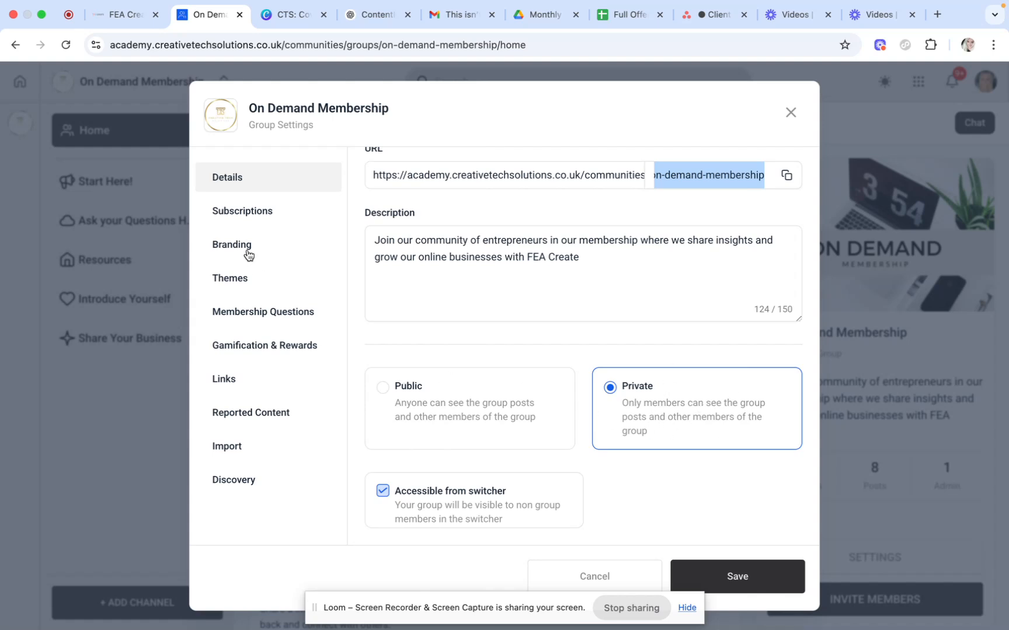
left_click(235, 211)
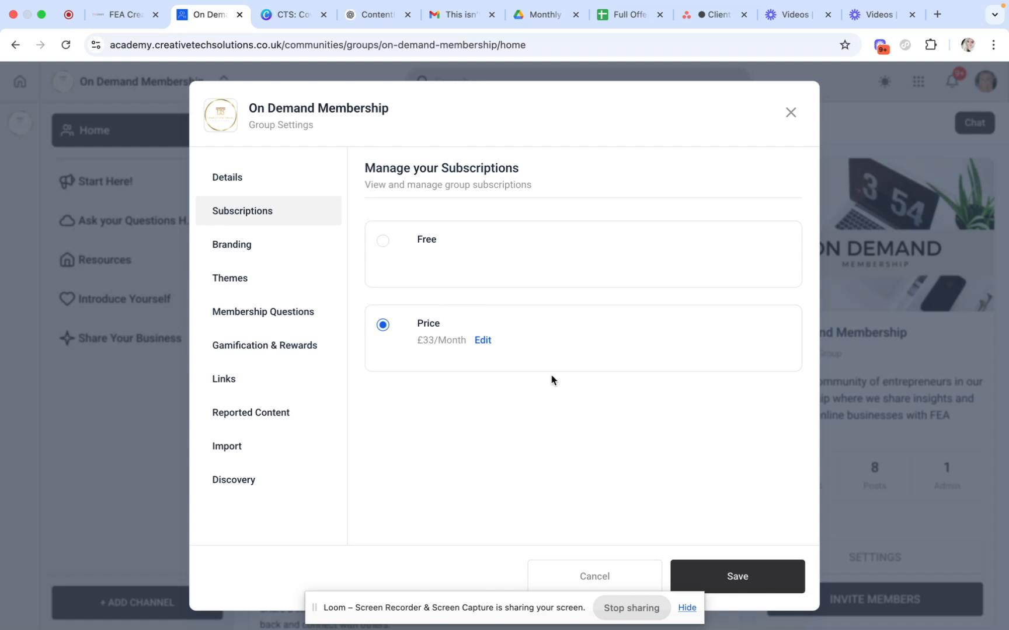
left_click(233, 247)
scroll(594, 458, "down", 5)
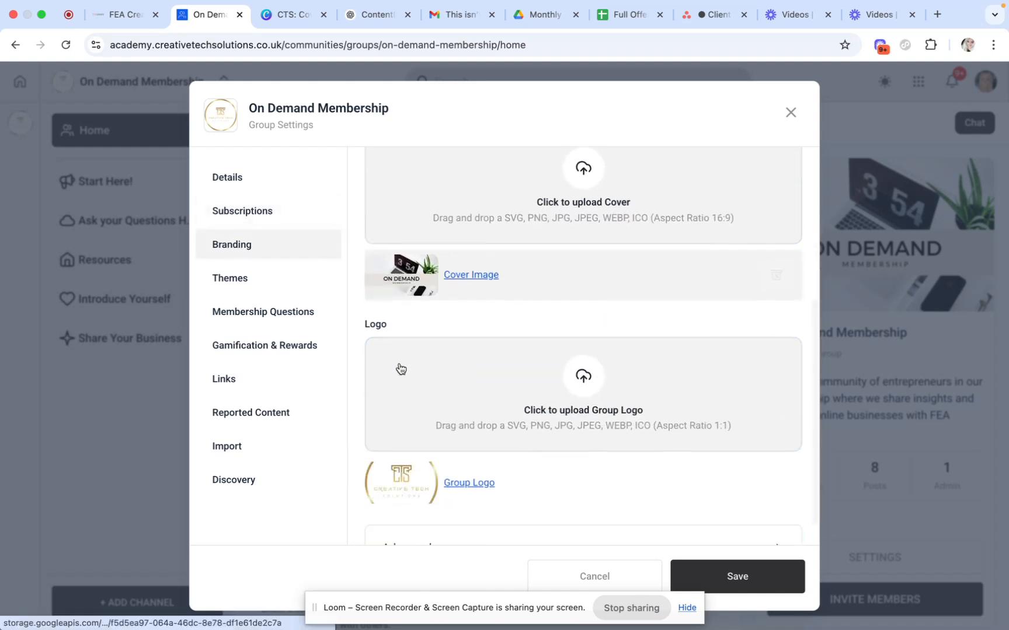
Step: Examine the group's theme options, including all colour fields of the custom theme
left_click(261, 287)
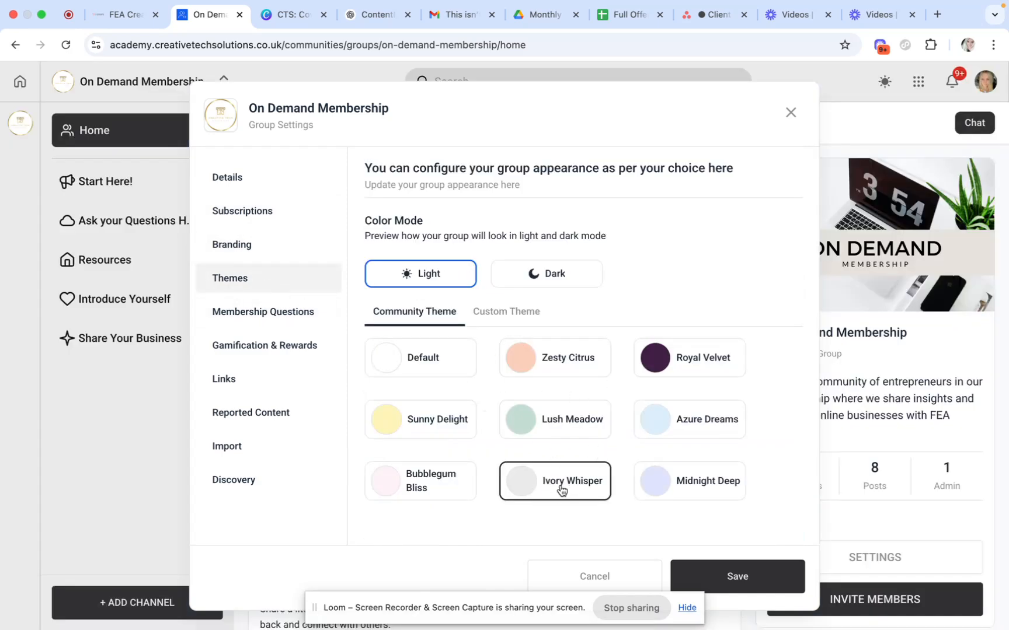
left_click(500, 316)
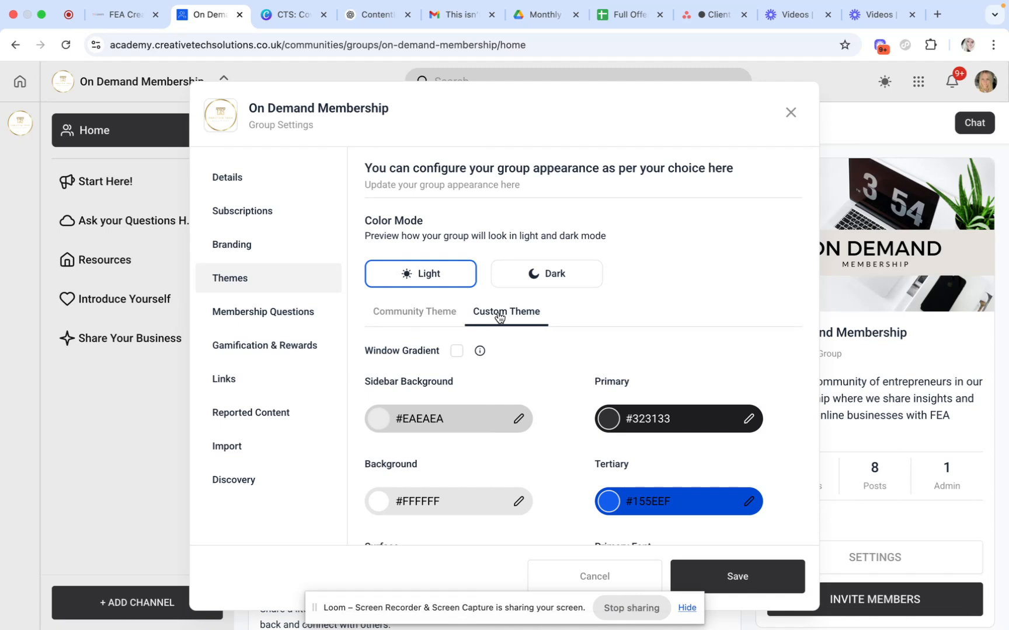
scroll(532, 417, "down", 3)
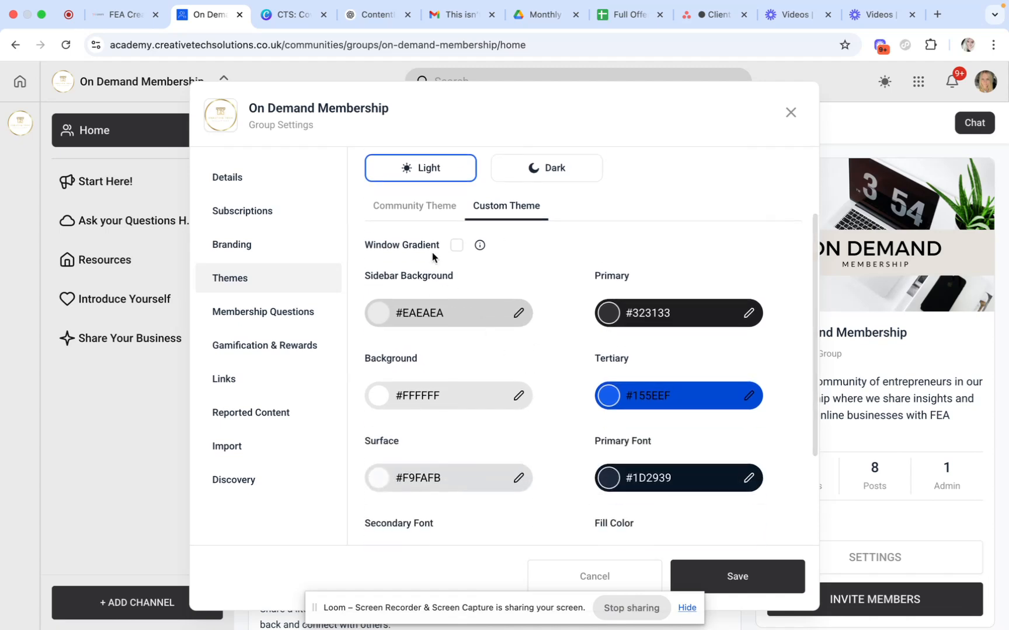
scroll(660, 441, "down", 4)
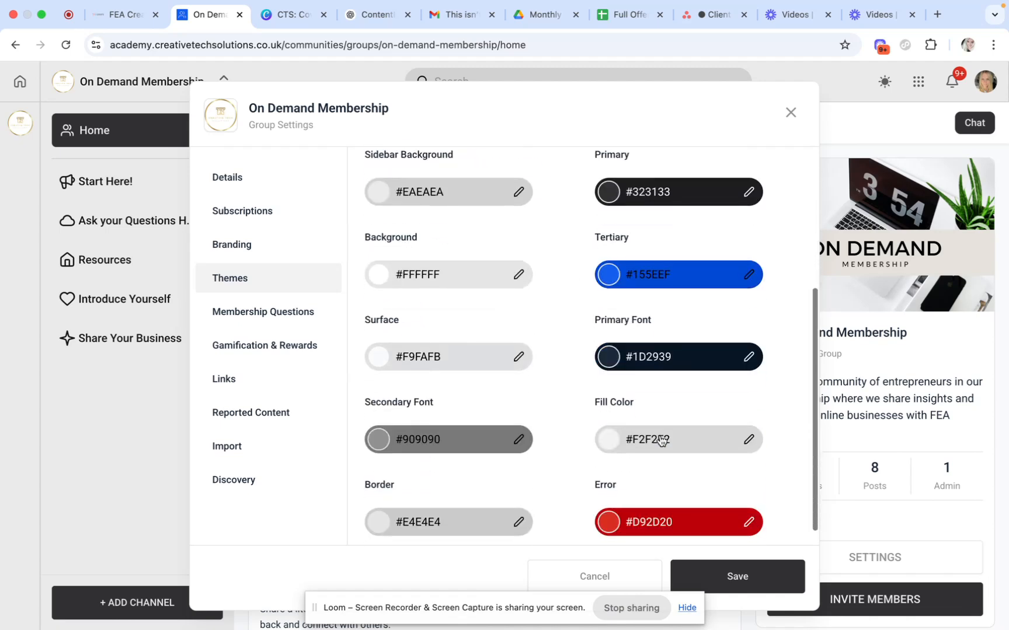
scroll(659, 442, "down", 1)
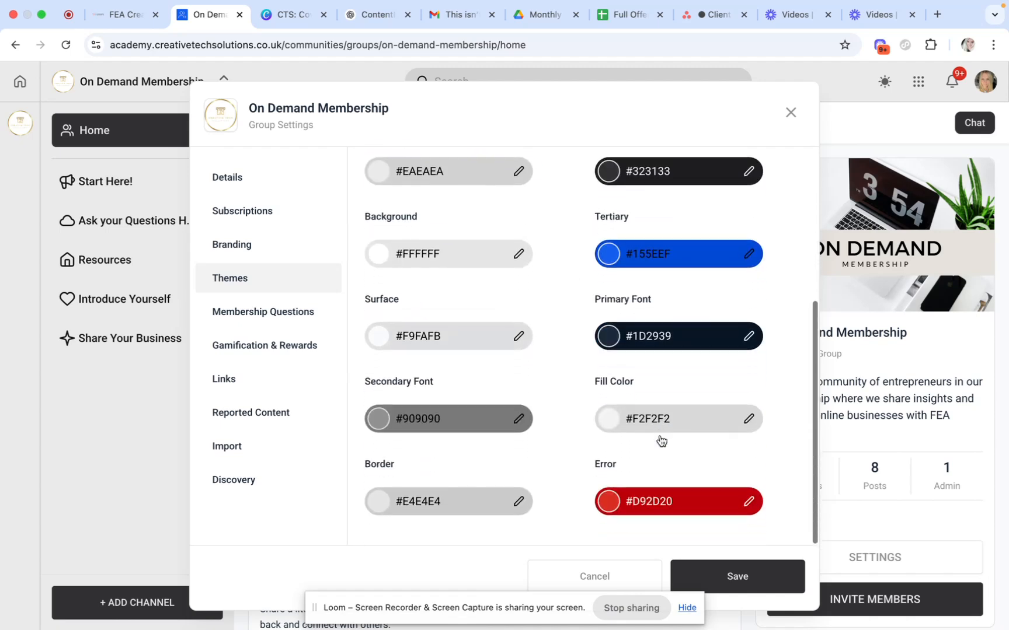
Step: Reword the existing membership question to "What email address did you join The On Demand Membership with?" and save it
left_click(231, 318)
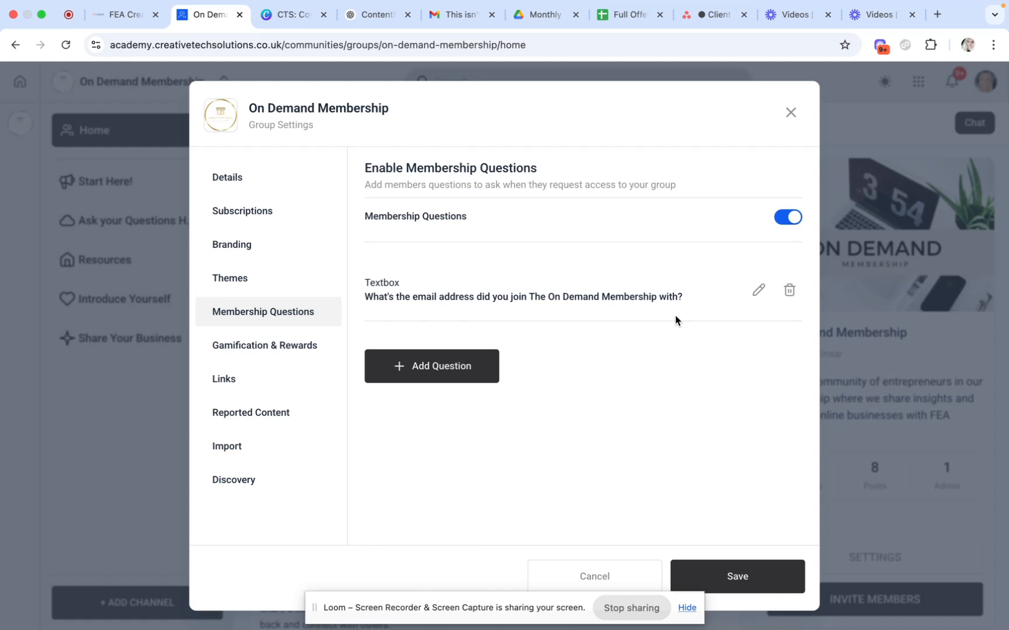
left_click(757, 292)
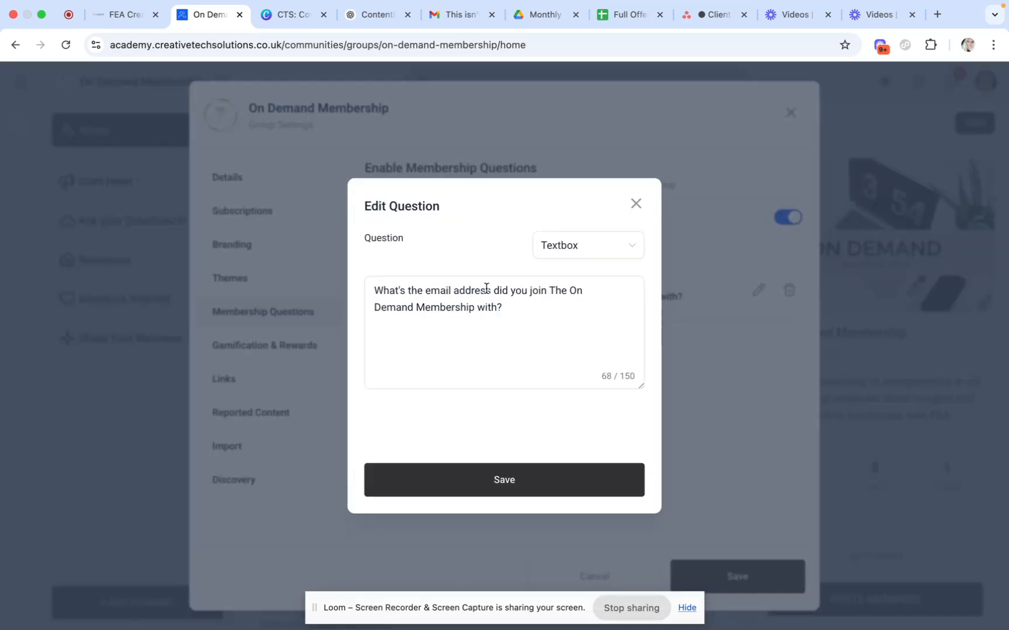
left_click_drag(408, 290, 427, 291)
key("BackSpace")
key("BackSpace")
key("BackSpace")
key("BackSpace")
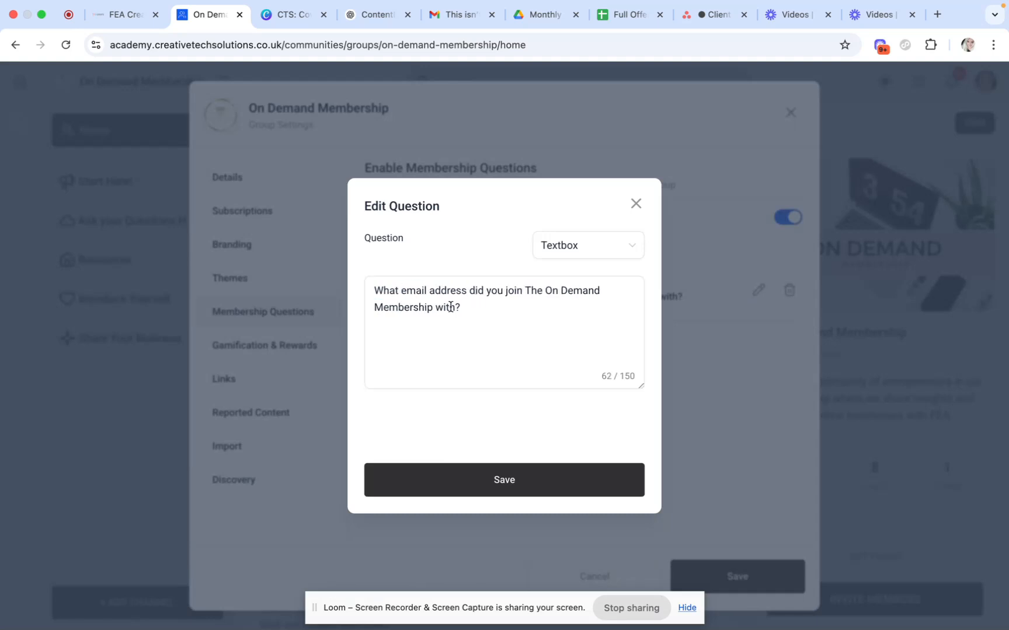
left_click(454, 486)
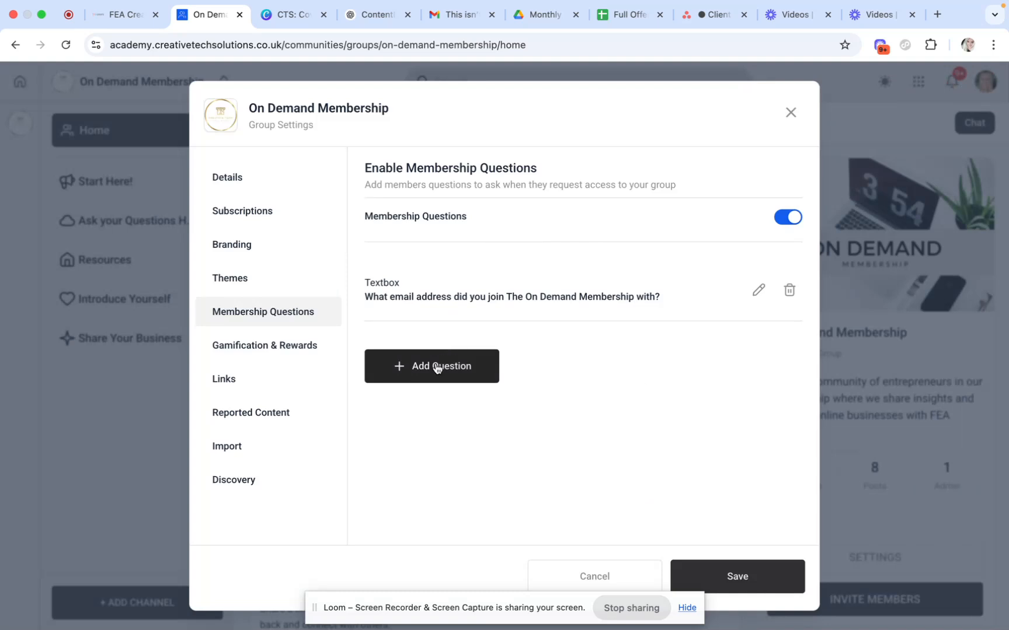
Step: Examine the gamification levels and the rewards section of the group settings, collapsing each section after viewing
left_click(279, 344)
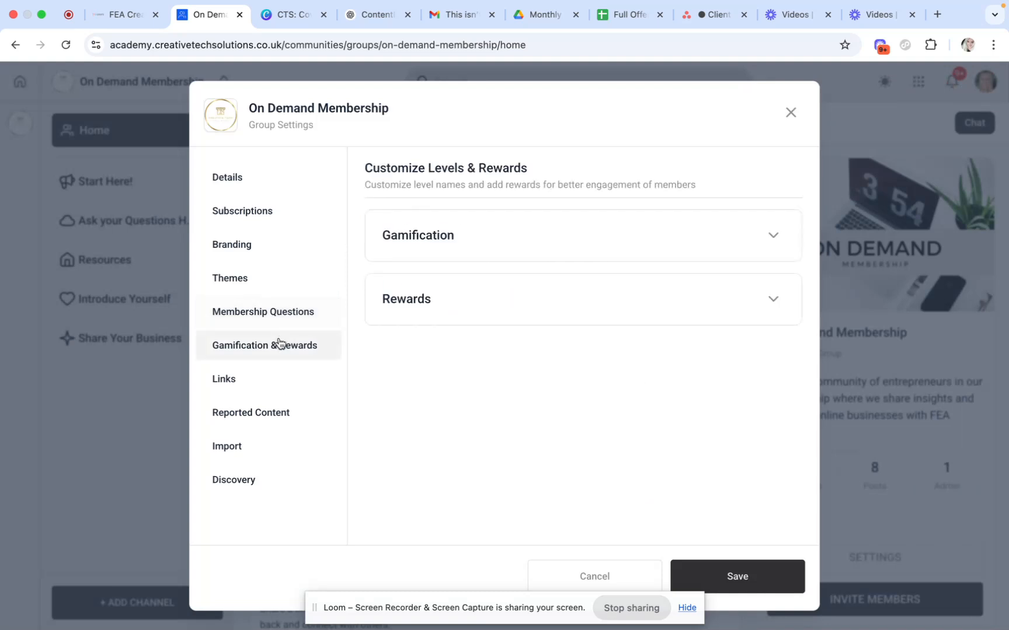
left_click(774, 236)
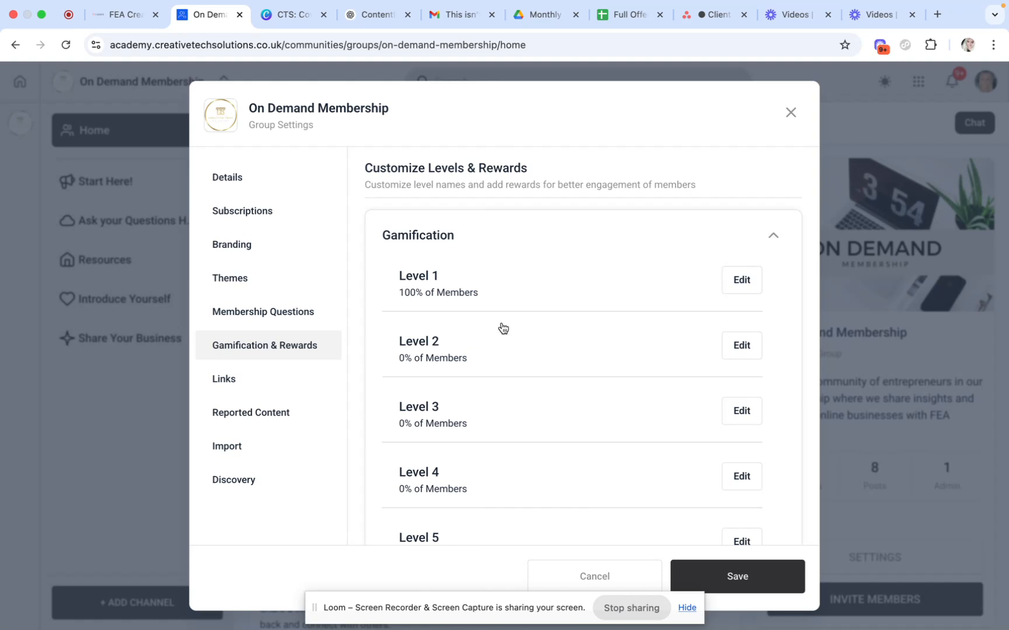
scroll(503, 327, "down", 2)
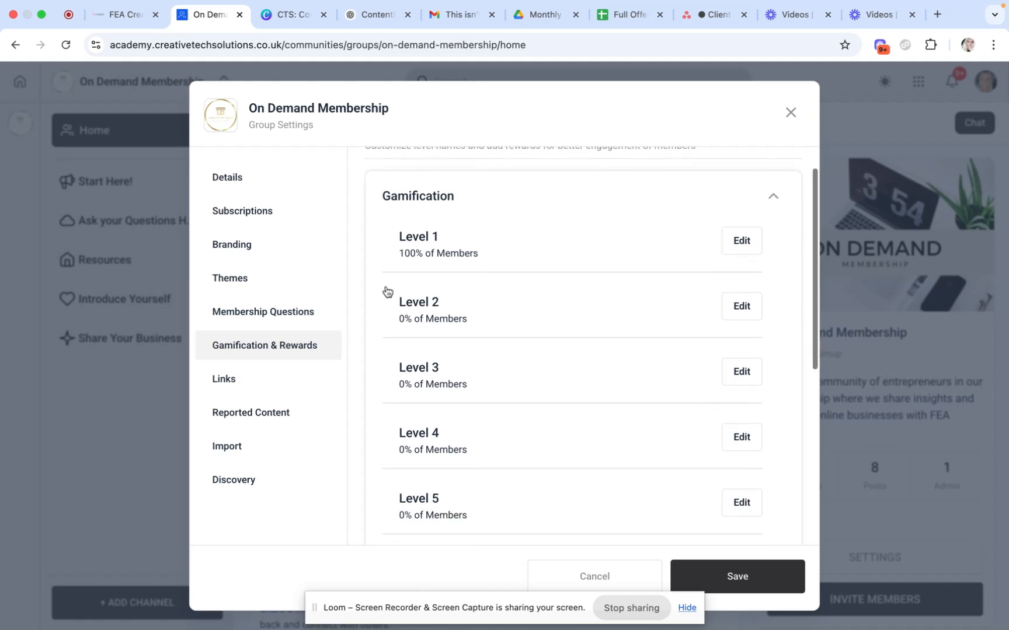
scroll(535, 372, "down", 4)
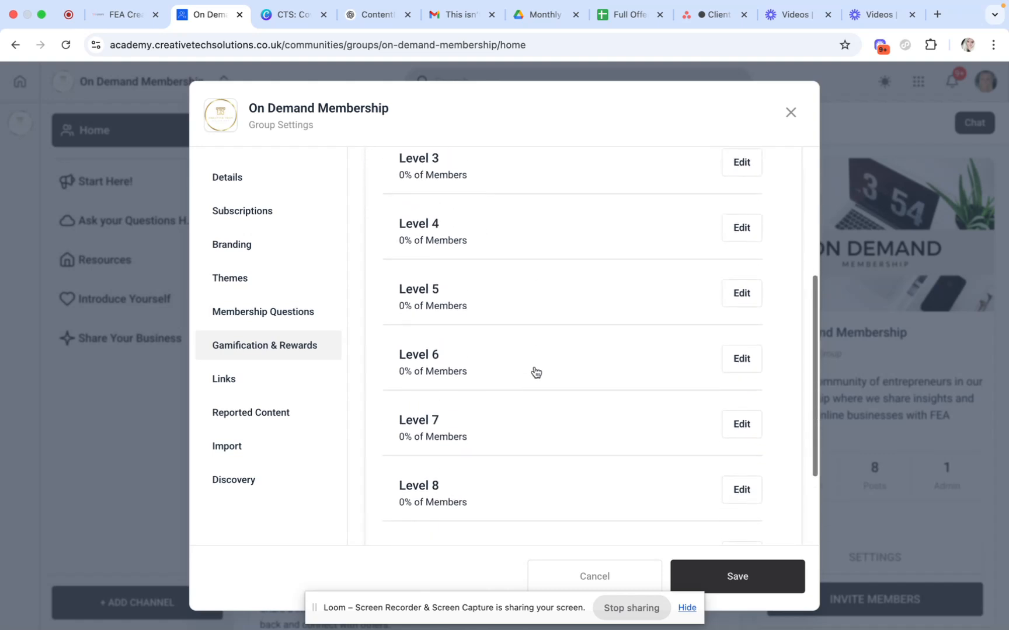
scroll(535, 372, "up", 5)
left_click(774, 237)
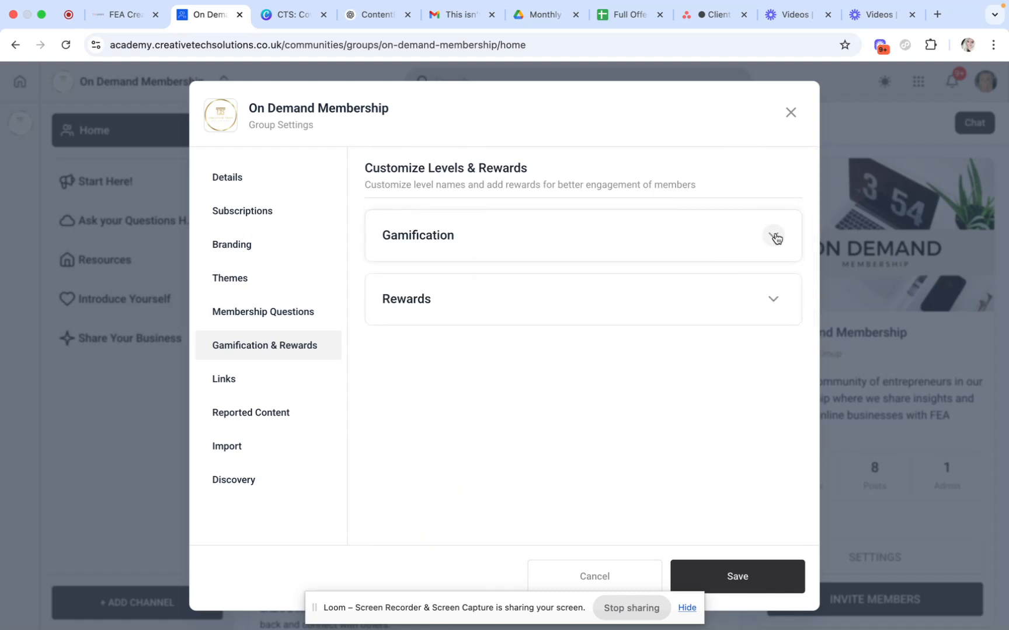
left_click(765, 311)
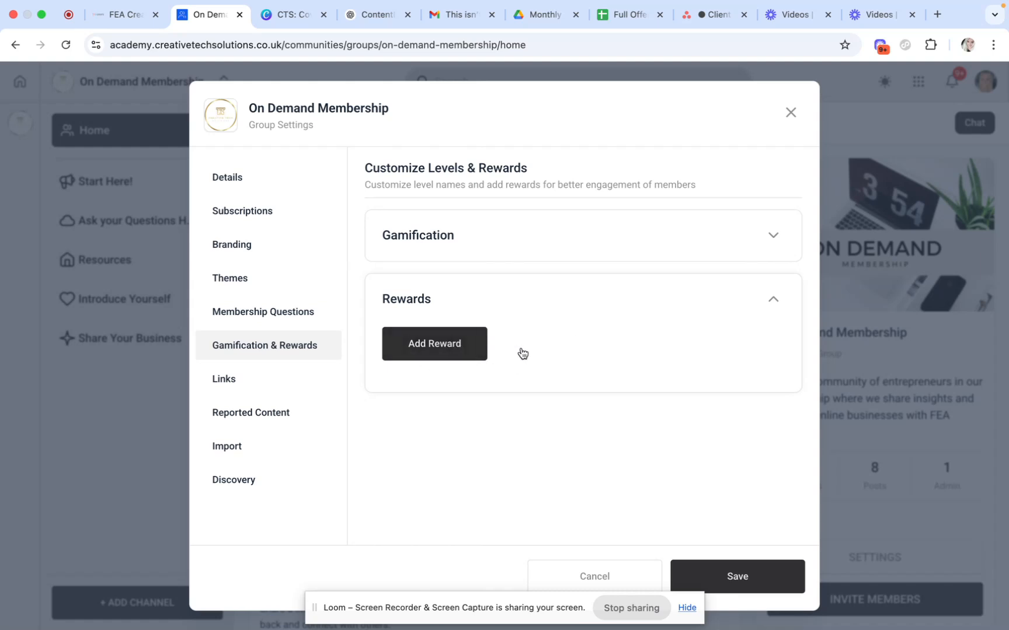
left_click(773, 300)
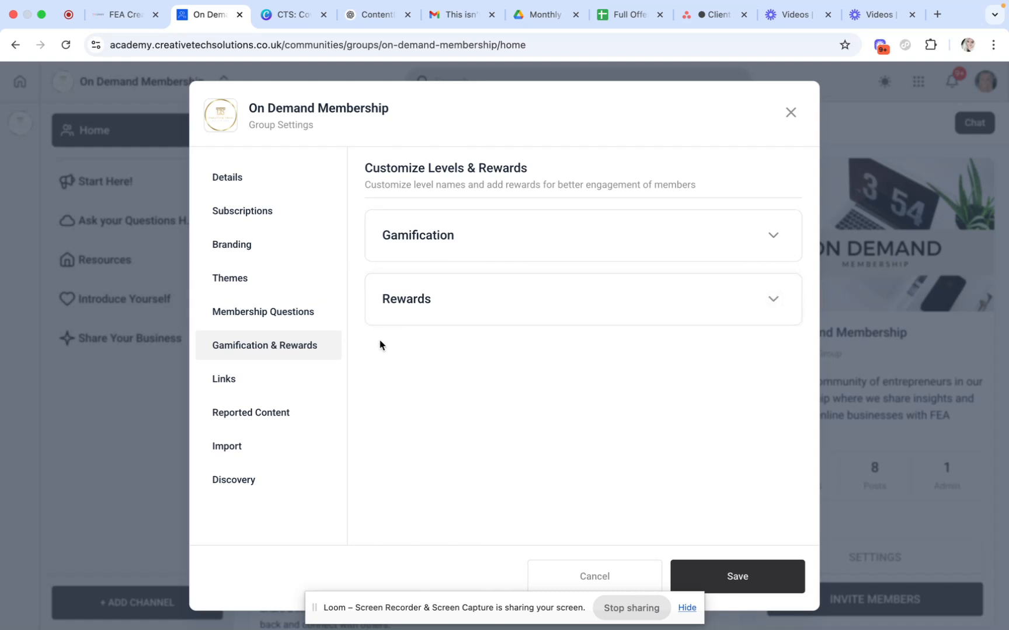
Step: Start a new promotional link for the group with the description "Power Hour"
left_click(244, 379)
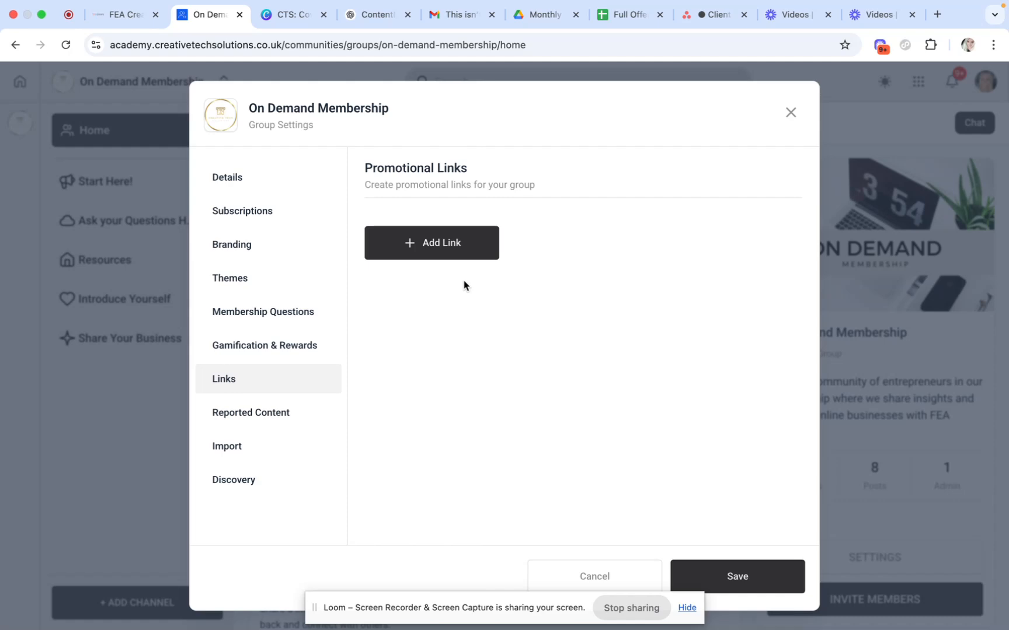
left_click(458, 241)
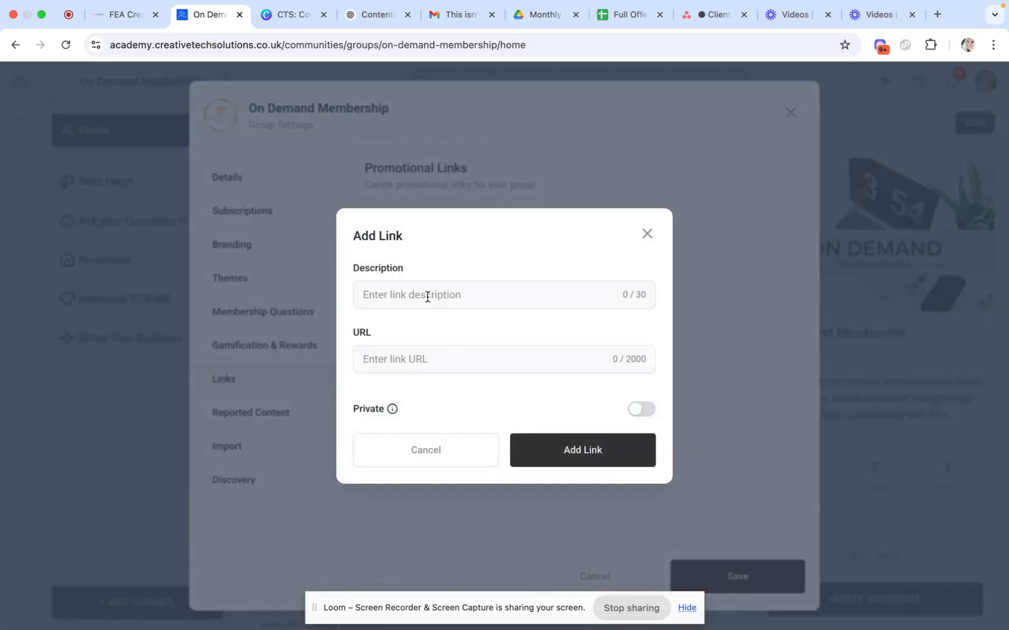
type("Power Hour")
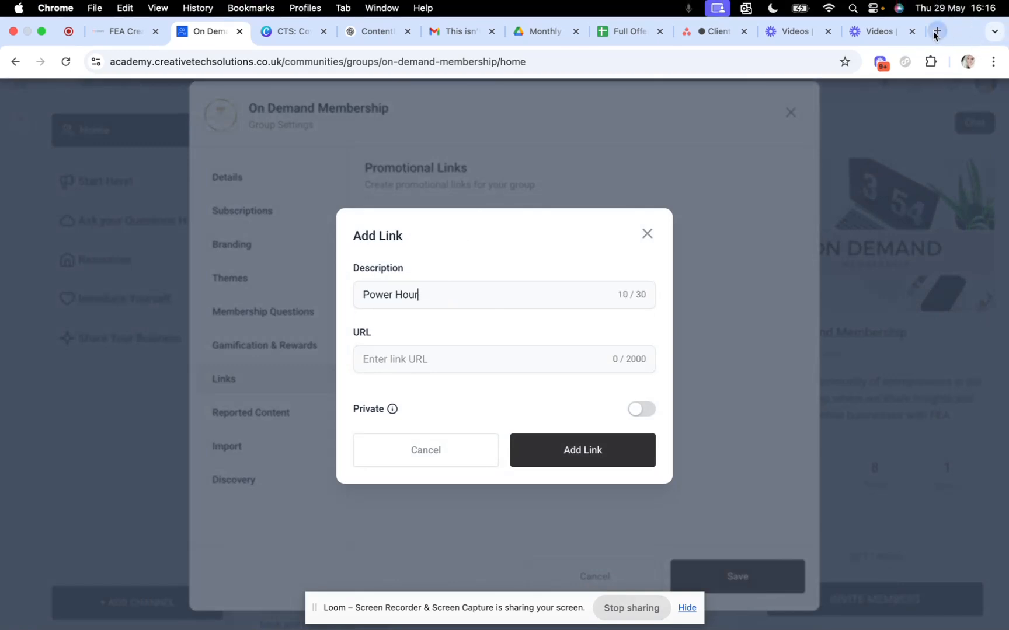
Step: Open creativetechsolutions.co.uk in a new browser tab and copy the address of its FEA Create Power Hour page
left_click(934, 33)
type("creativetechsolutions.co.uk")
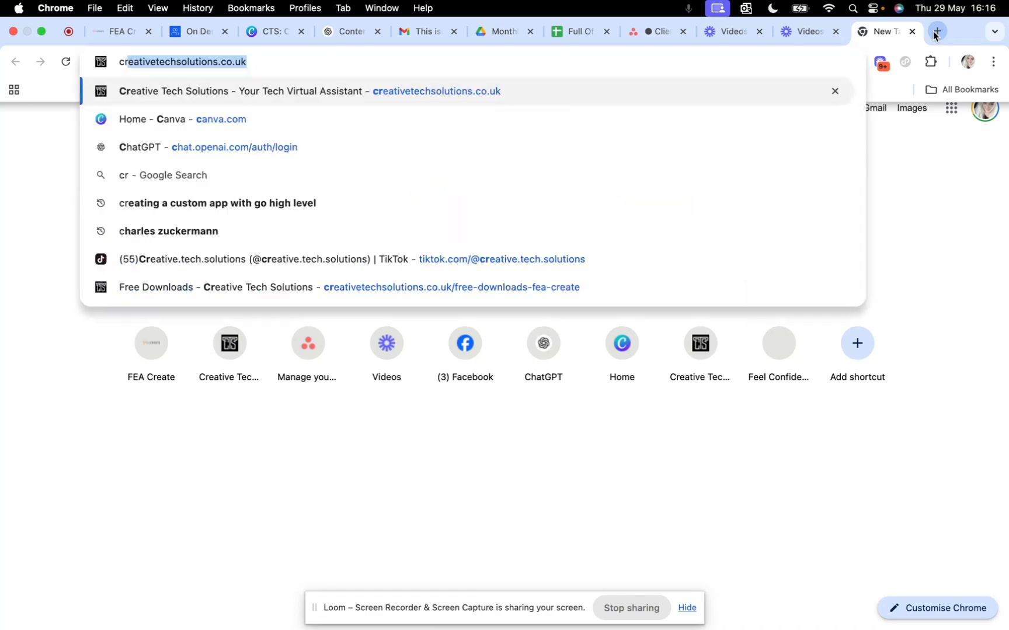
key("Return")
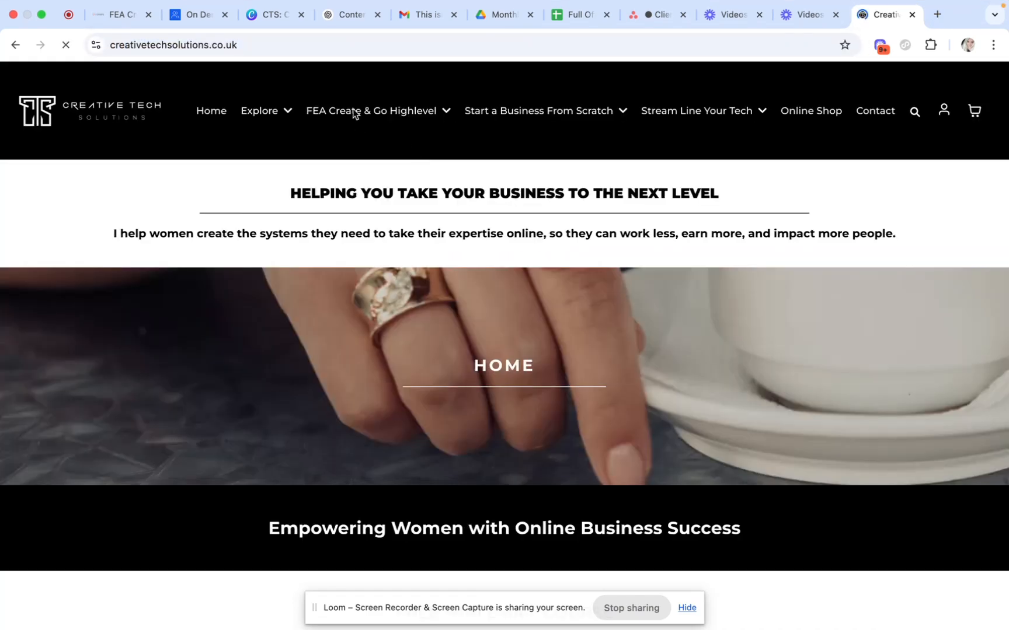
left_click(441, 110)
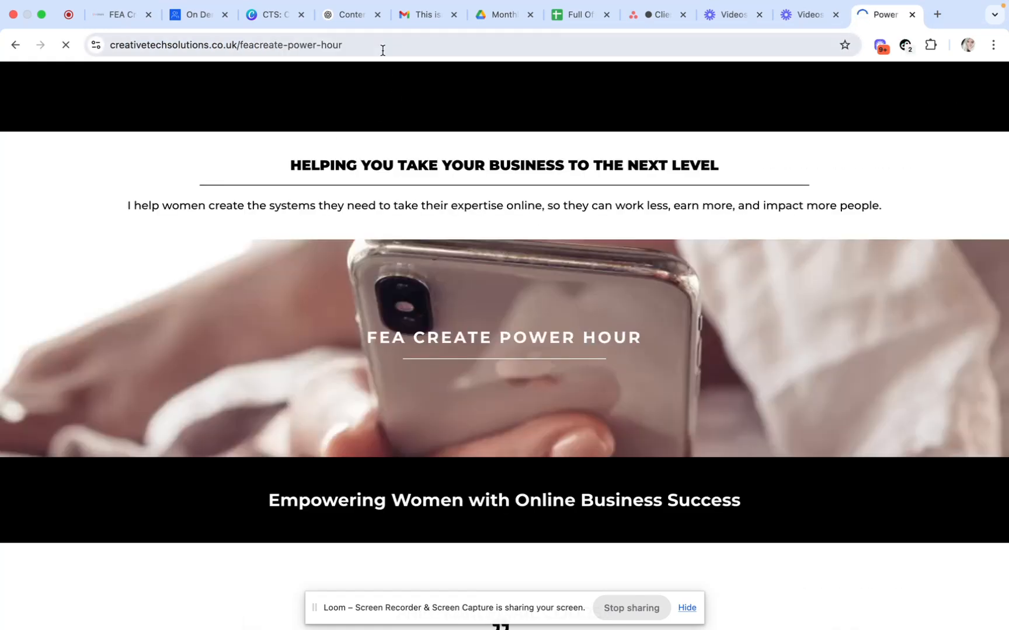
left_click(380, 48)
key("super+c")
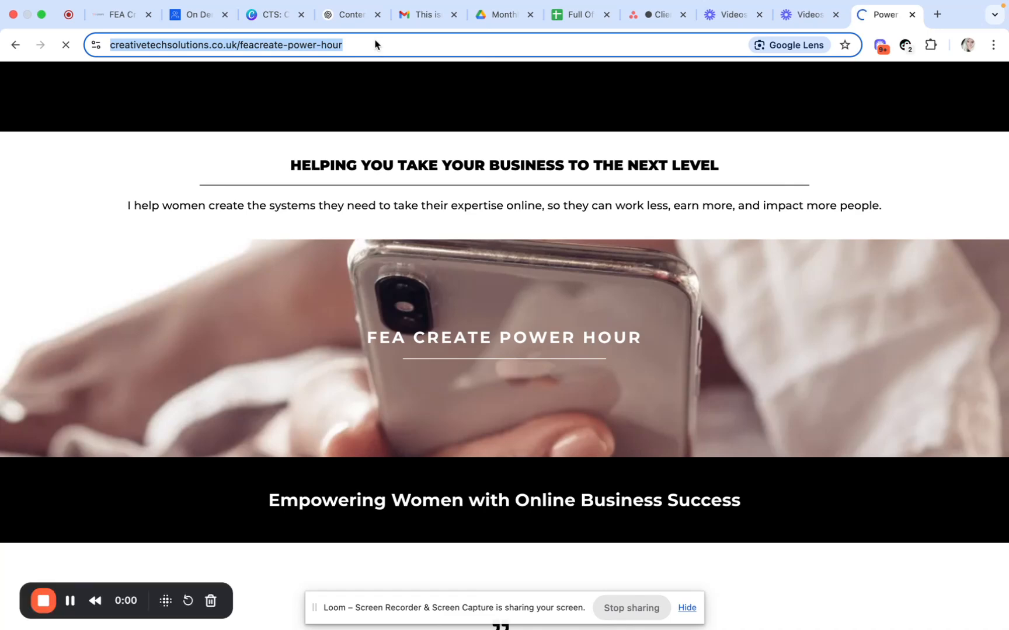
Step: Back in the group settings, add the Power Hour link with the copied page address as its URL and save the group settings
left_click(117, 14)
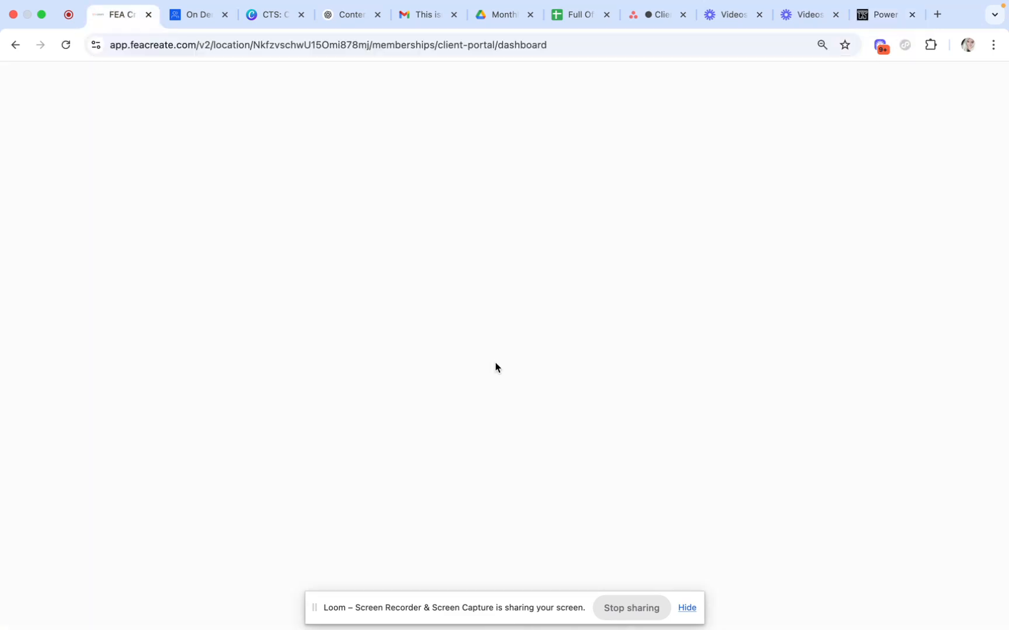
left_click(191, 15)
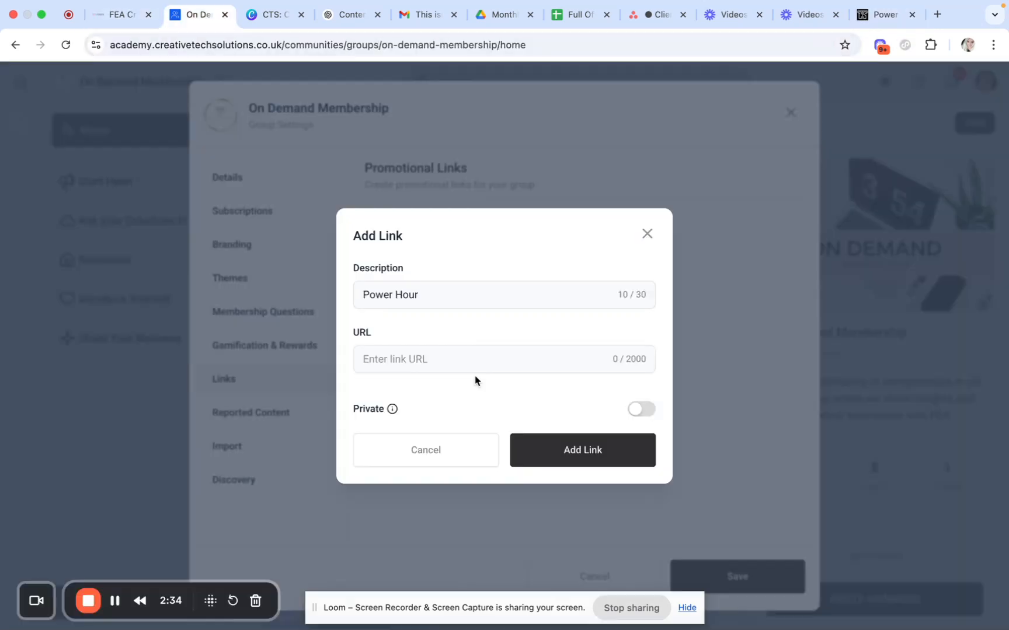
left_click(472, 359)
key("super+v")
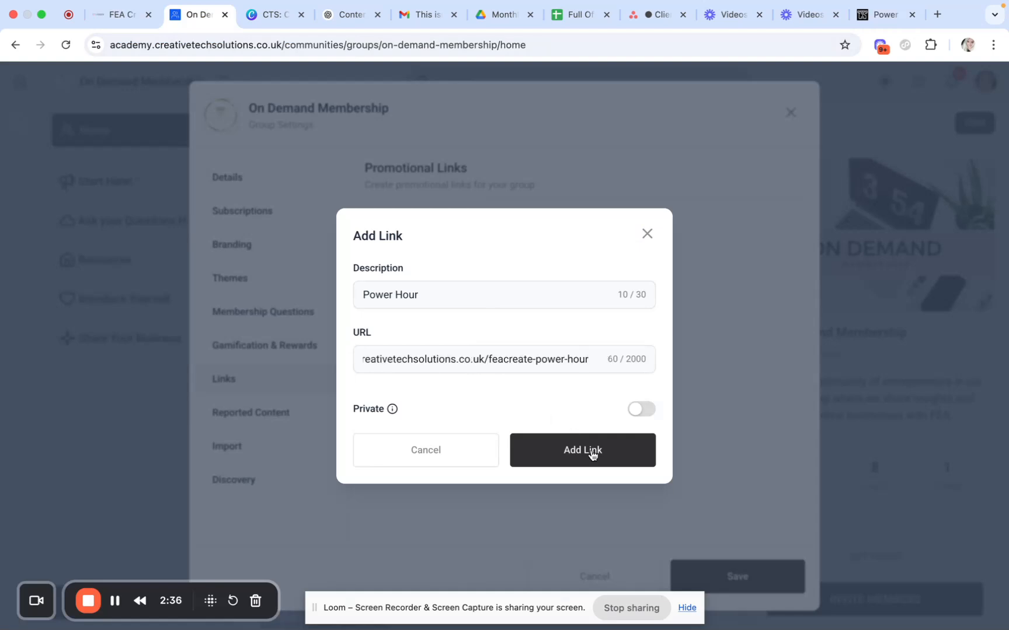
left_click(610, 445)
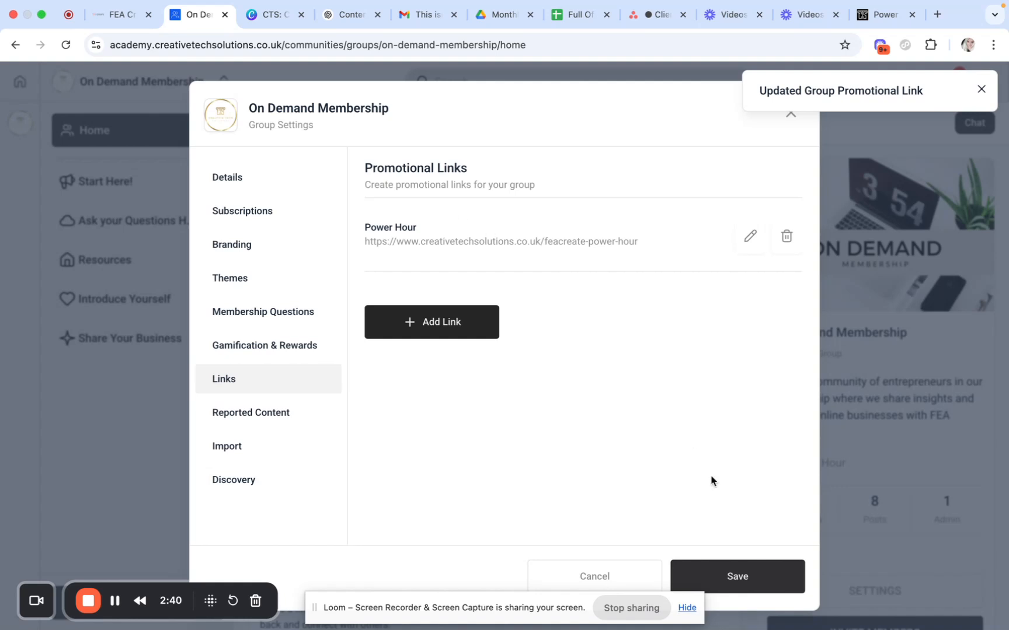
left_click(728, 578)
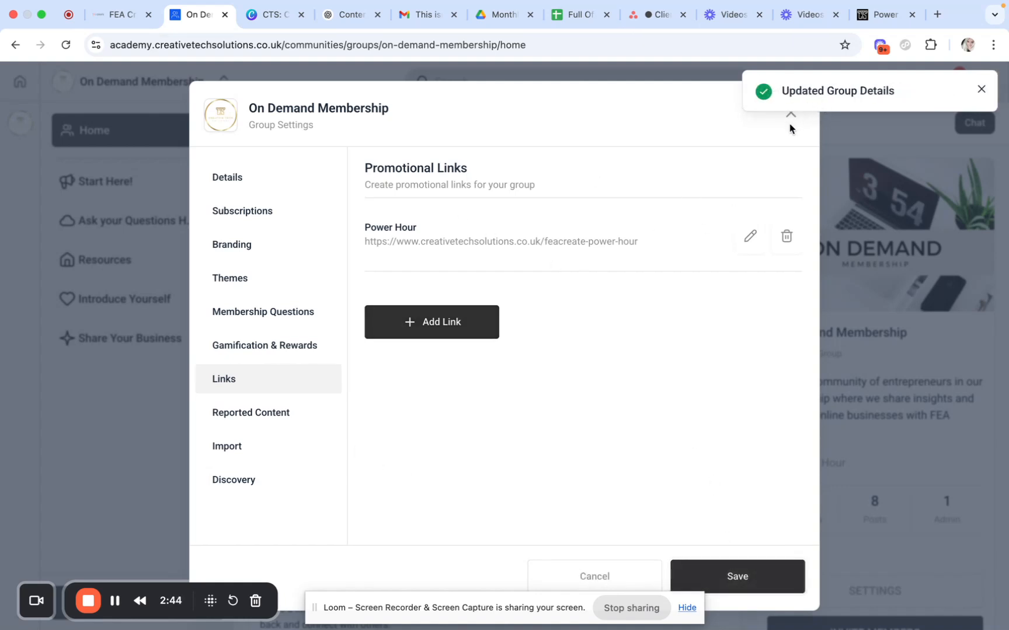
left_click(980, 89)
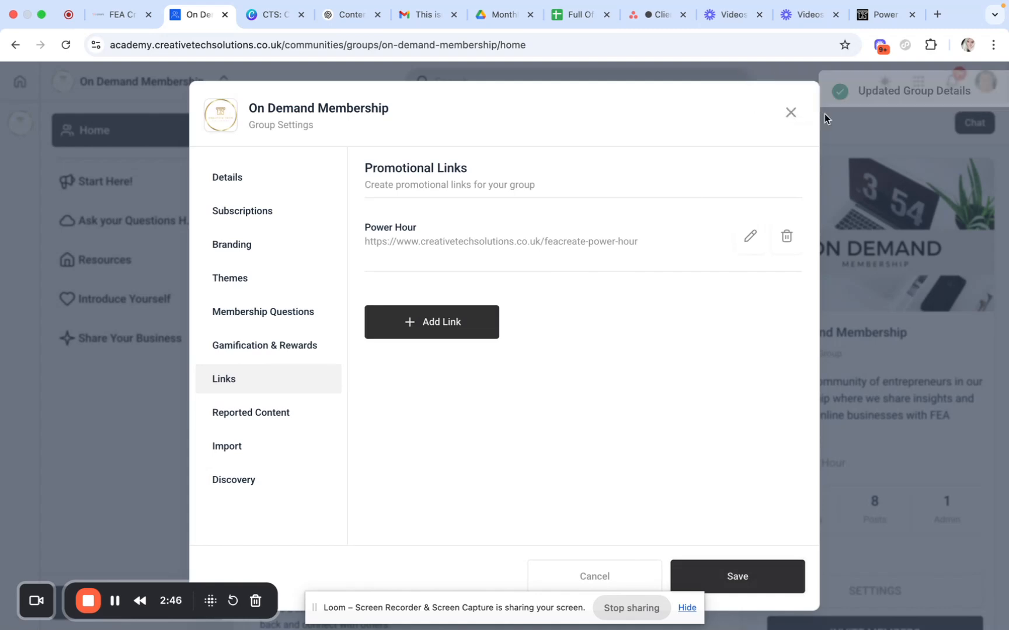
Step: Close the group settings and review the featured posts and recent posts in the community's home discussion feed
left_click(791, 113)
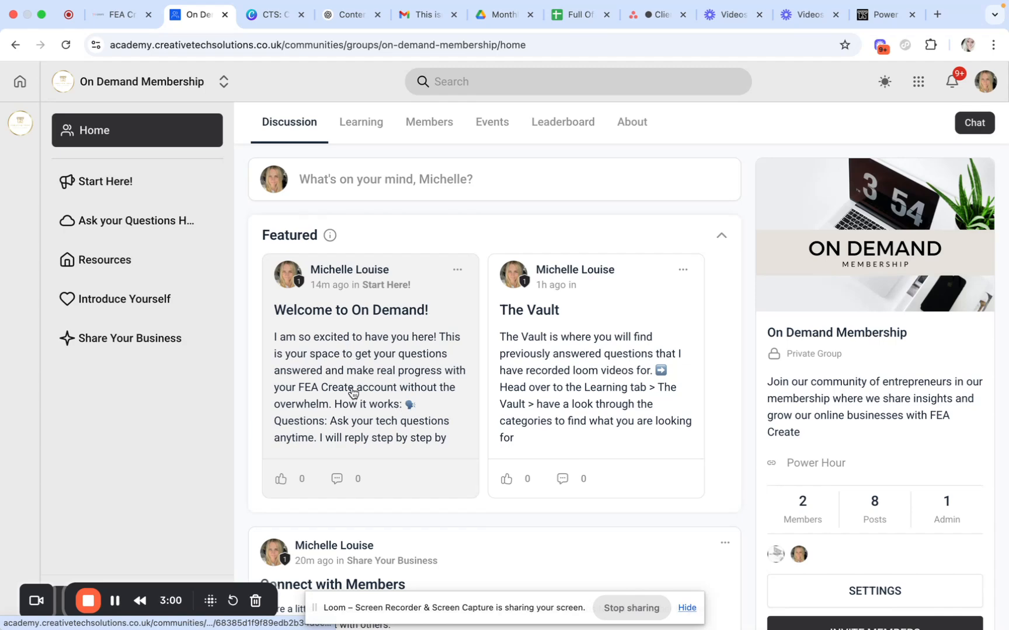
scroll(407, 434, "down", 4)
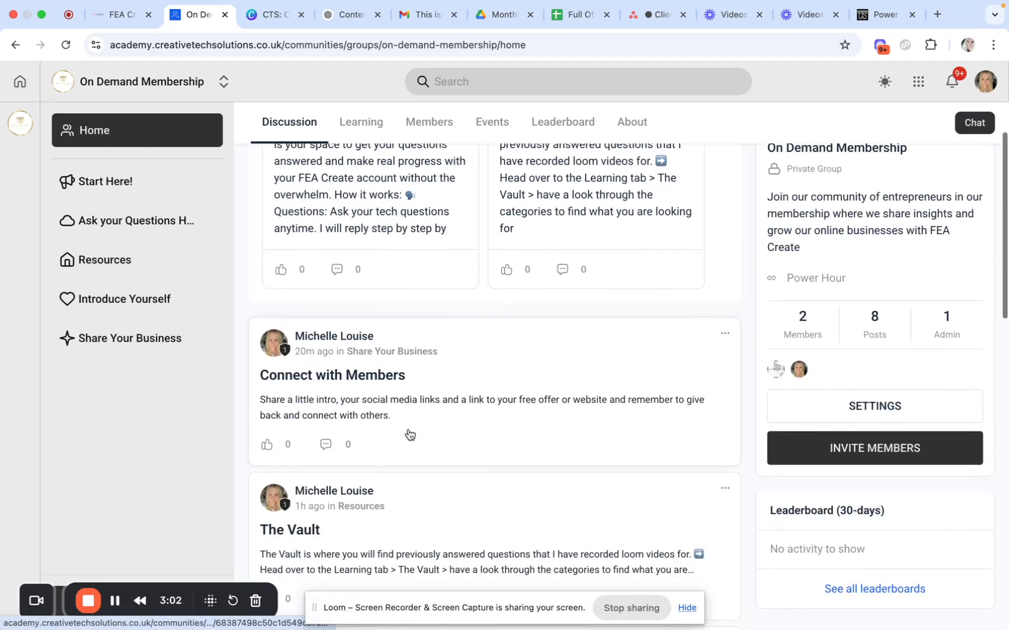
scroll(429, 523, "up", 2)
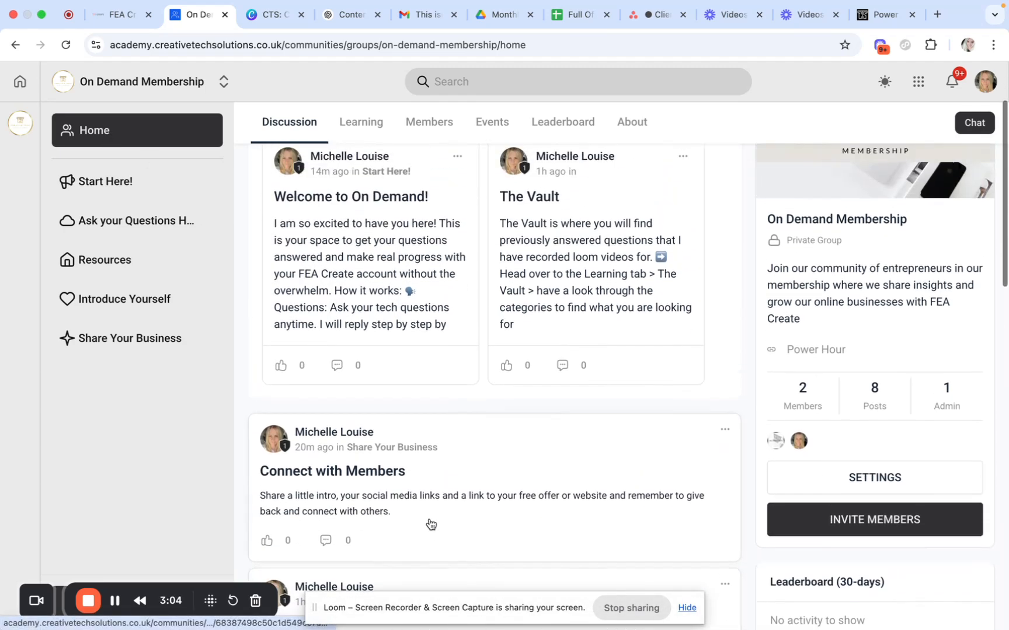
scroll(443, 467, "up", 1)
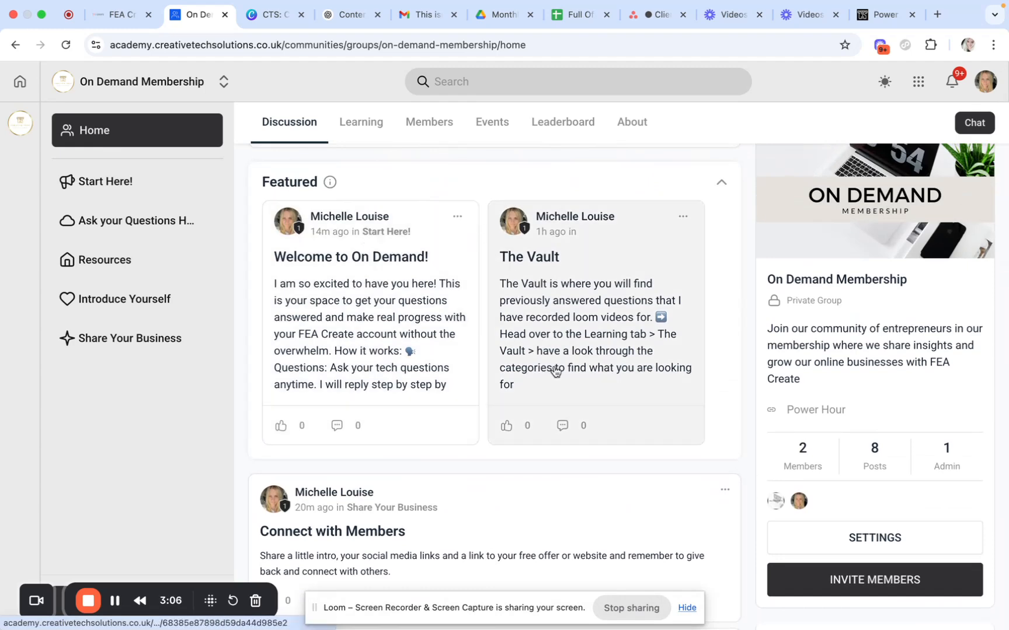
scroll(462, 397, "down", 3)
scroll(462, 395, "up", 4)
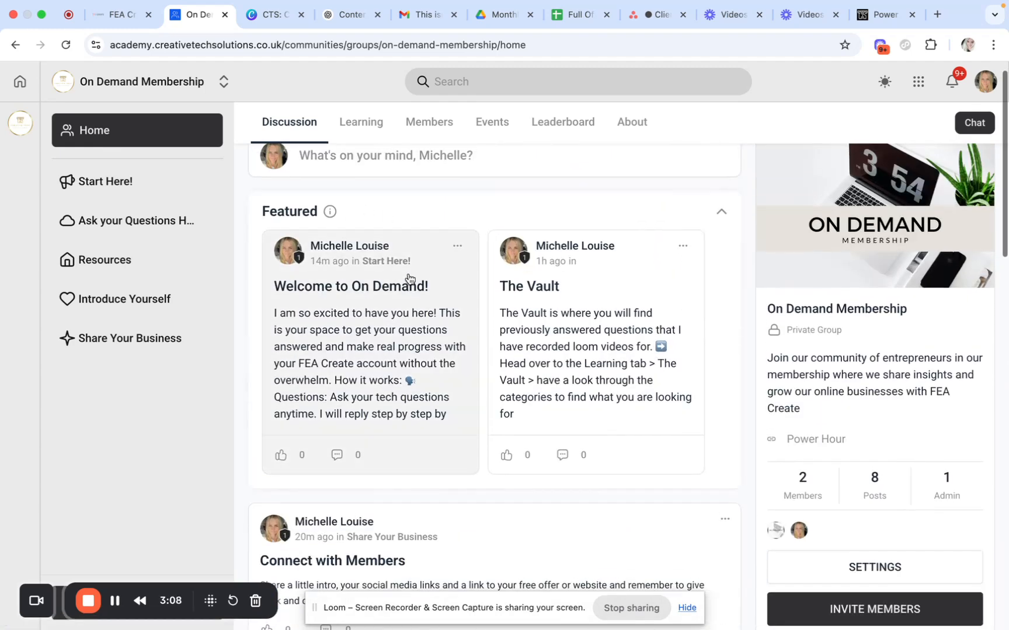
scroll(475, 331, "down", 3)
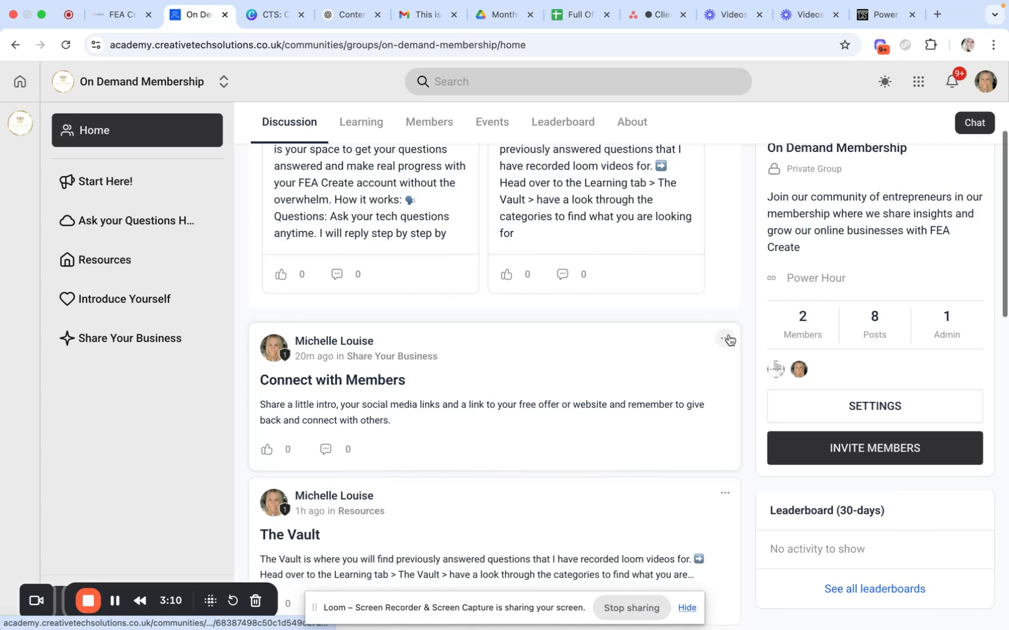
Step: Check the available post options for the "Connect with Members" post, including Pin, and return to the featured posts
left_click(727, 339)
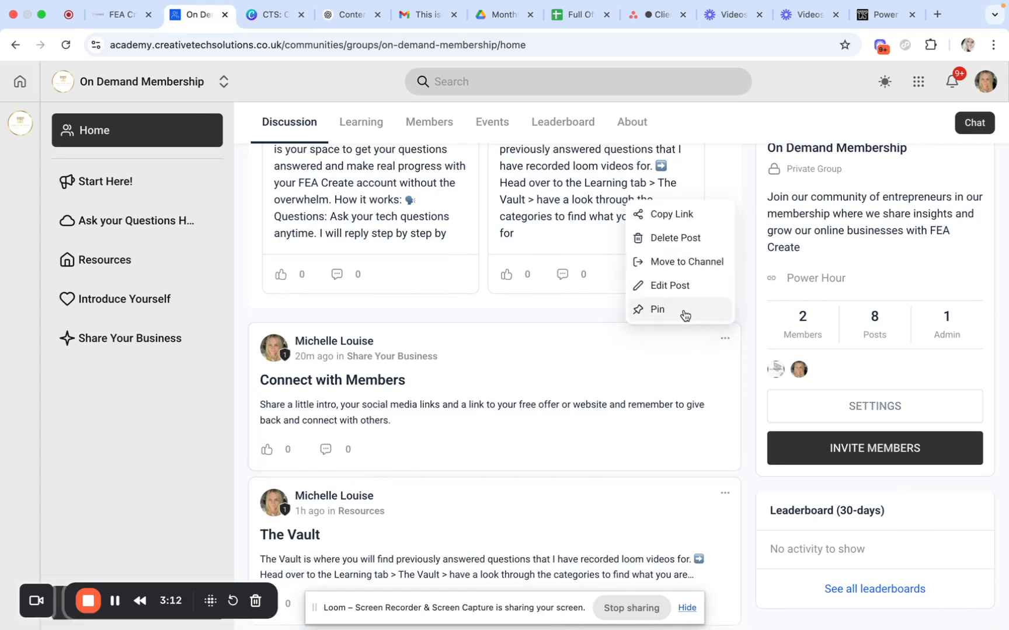
left_click(495, 347)
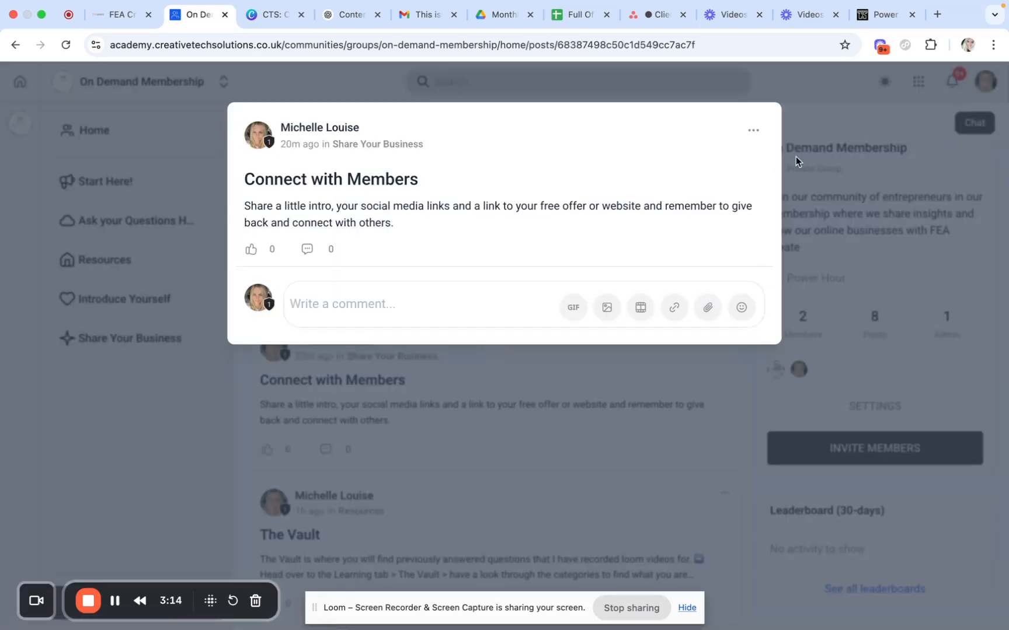
left_click(776, 114)
scroll(499, 276, "up", 3)
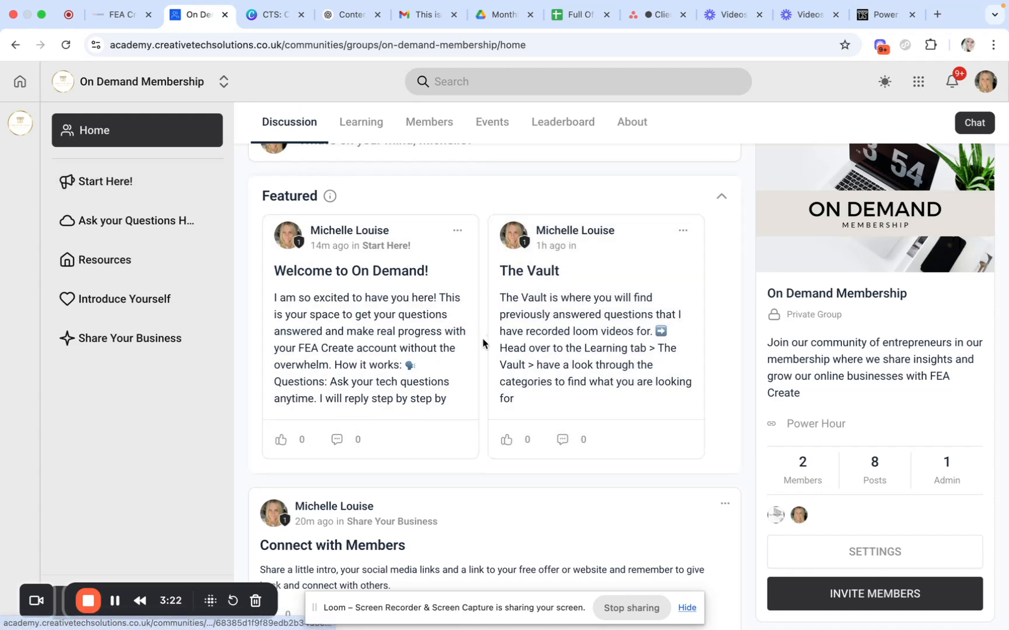
scroll(484, 343, "up", 2)
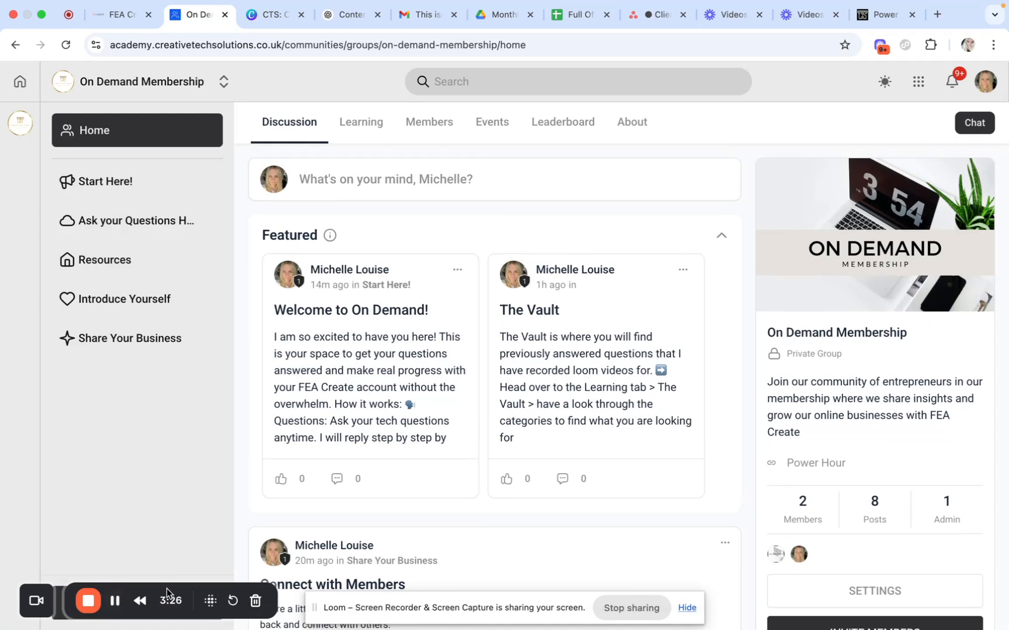
Step: Open the Start Here! channel, examine its channel settings without changing them, and look through its posts
left_click_drag(167, 589, 922, 555)
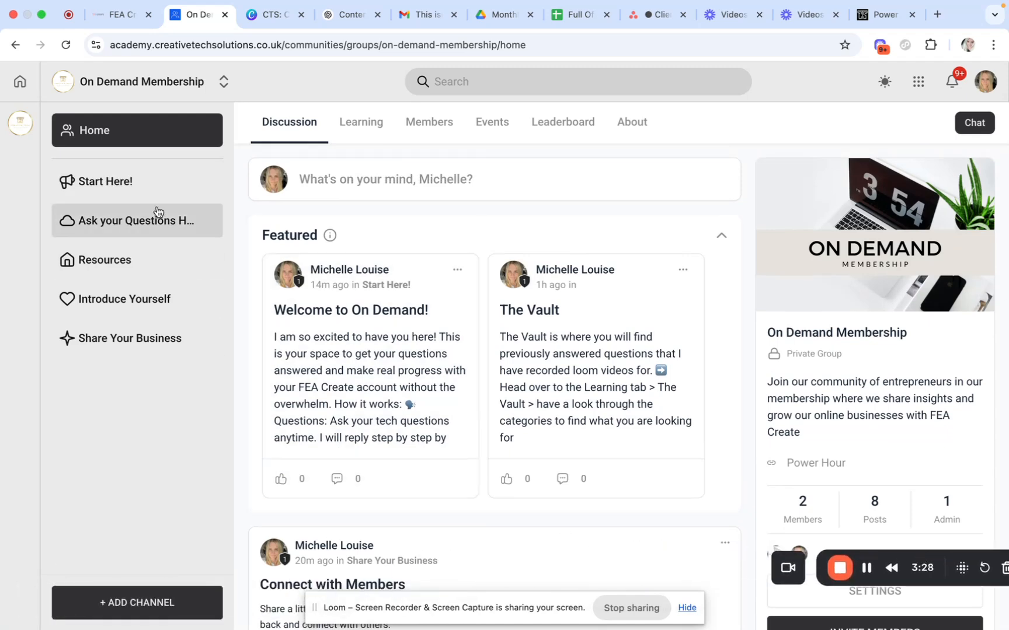
left_click(148, 188)
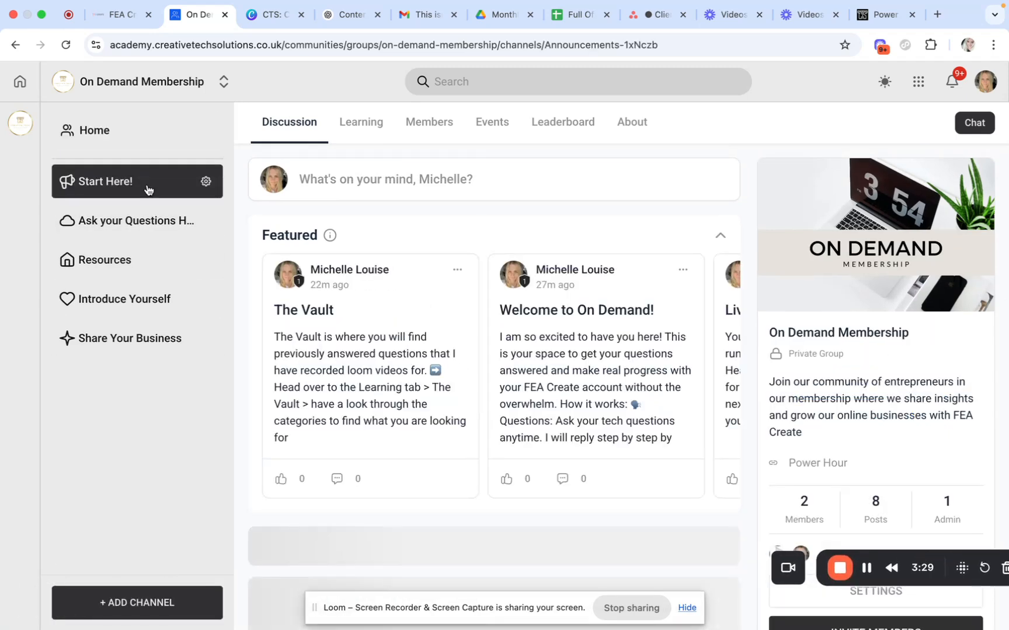
left_click(206, 182)
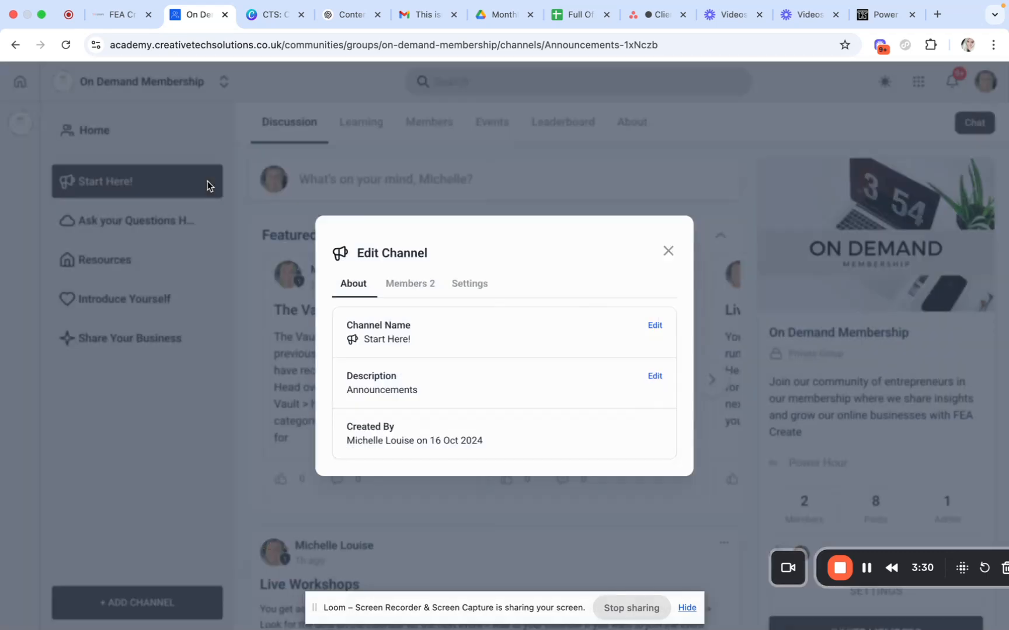
left_click(476, 293)
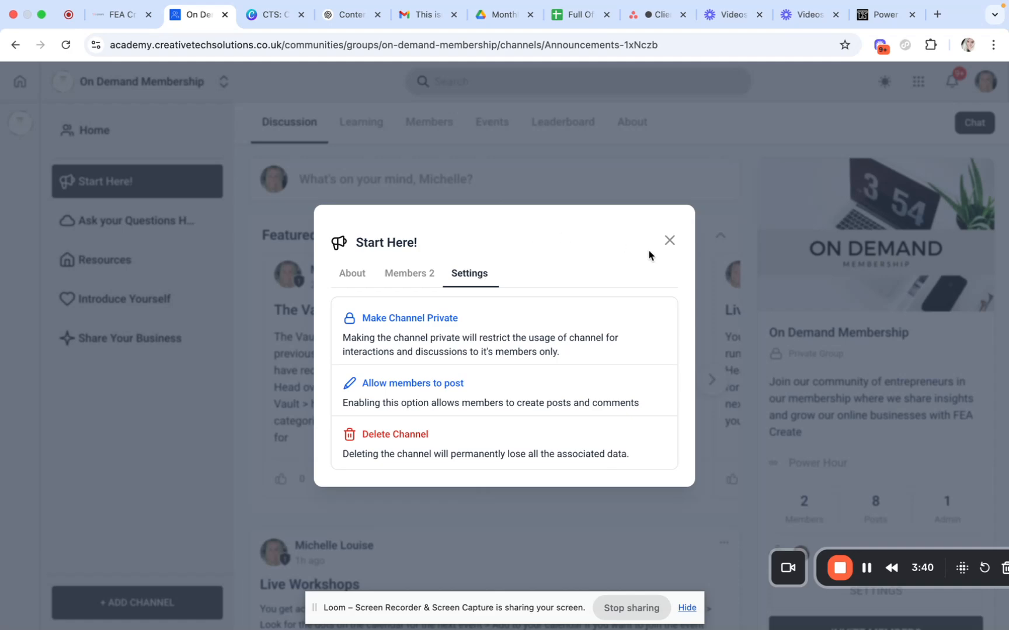
left_click(668, 242)
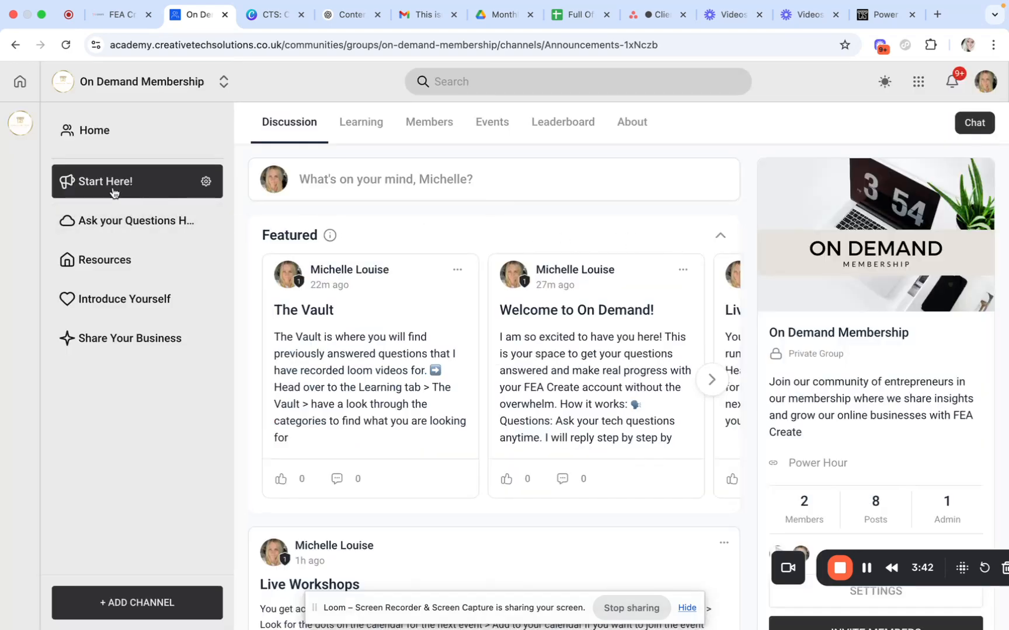
scroll(533, 440, "down", 6)
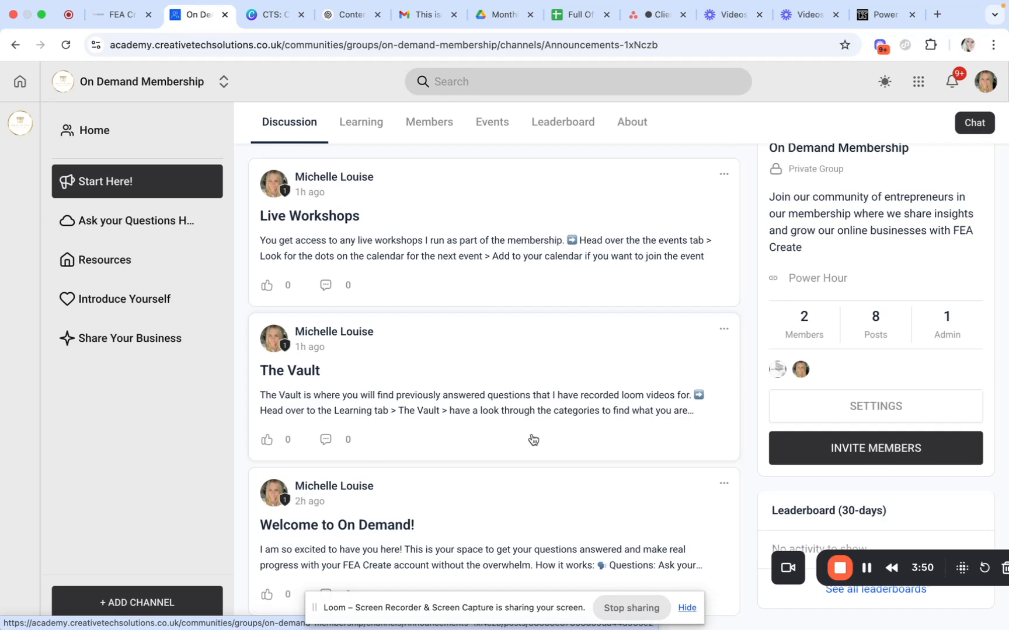
scroll(509, 396, "up", 6)
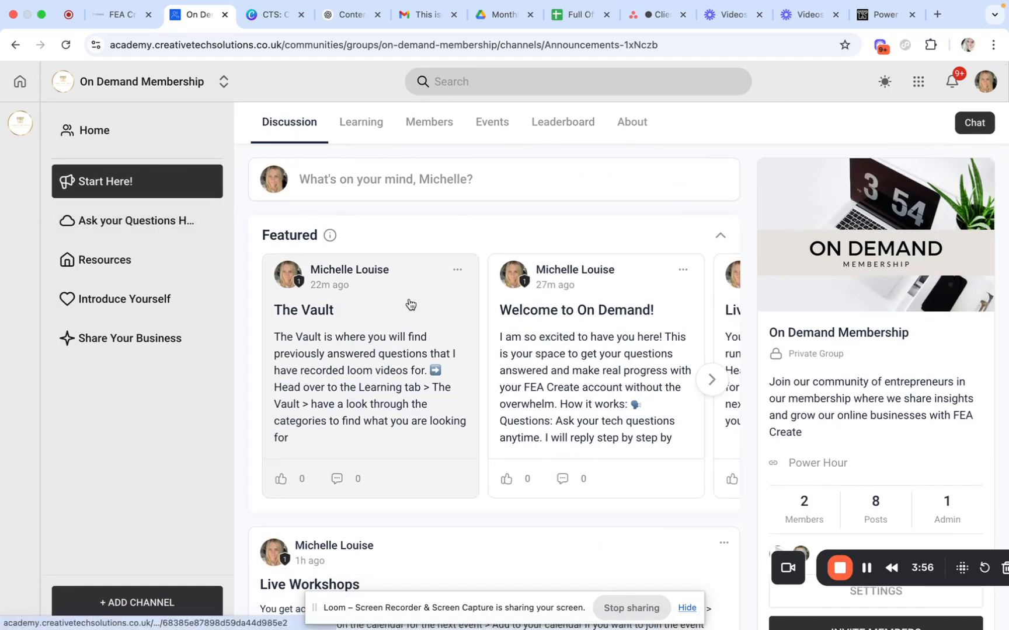
Step: View the Ask your Questions Here! channel and read through the posts in the Resources channel
left_click(134, 222)
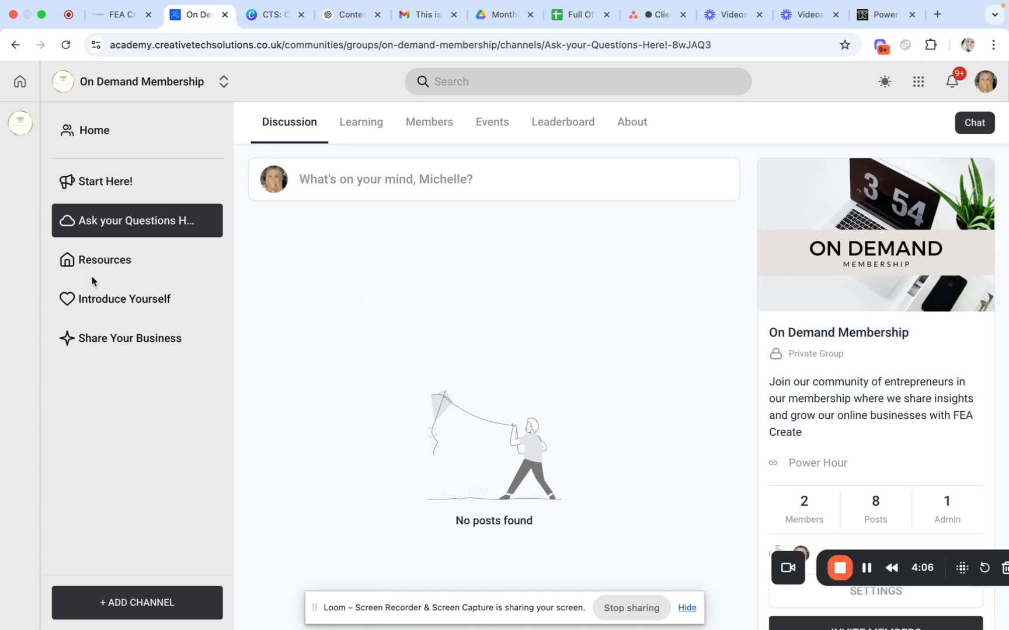
left_click(99, 260)
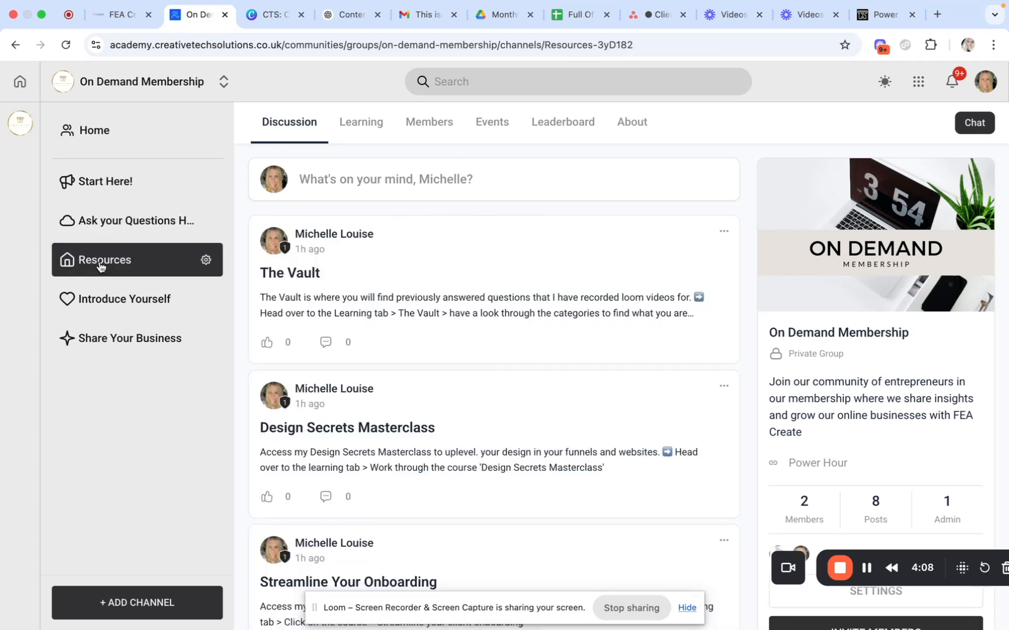
scroll(446, 397, "down", 1)
scroll(447, 397, "up", 1)
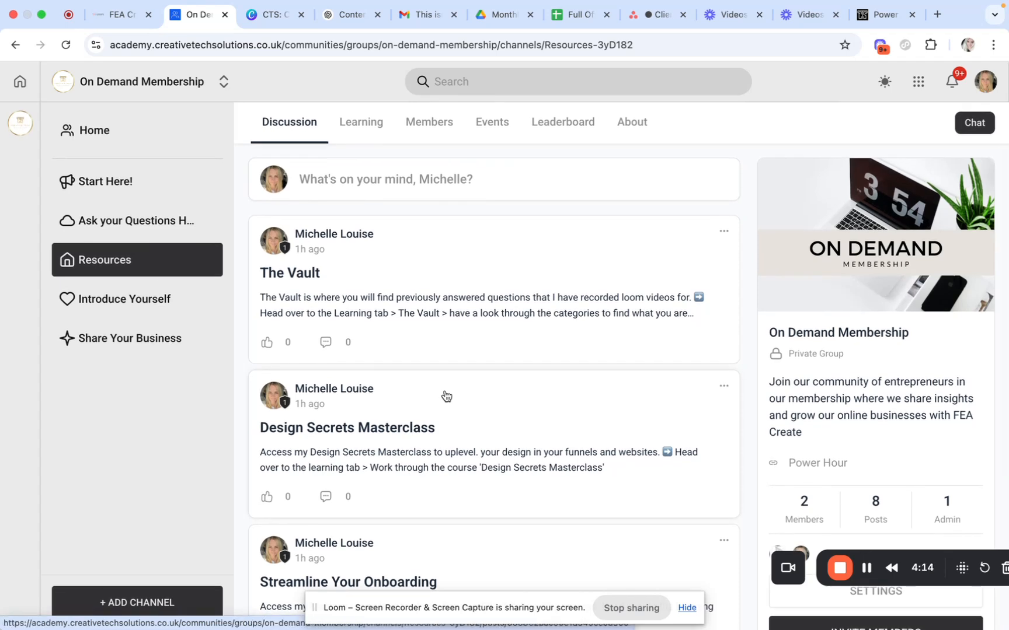
scroll(446, 397, "down", 1)
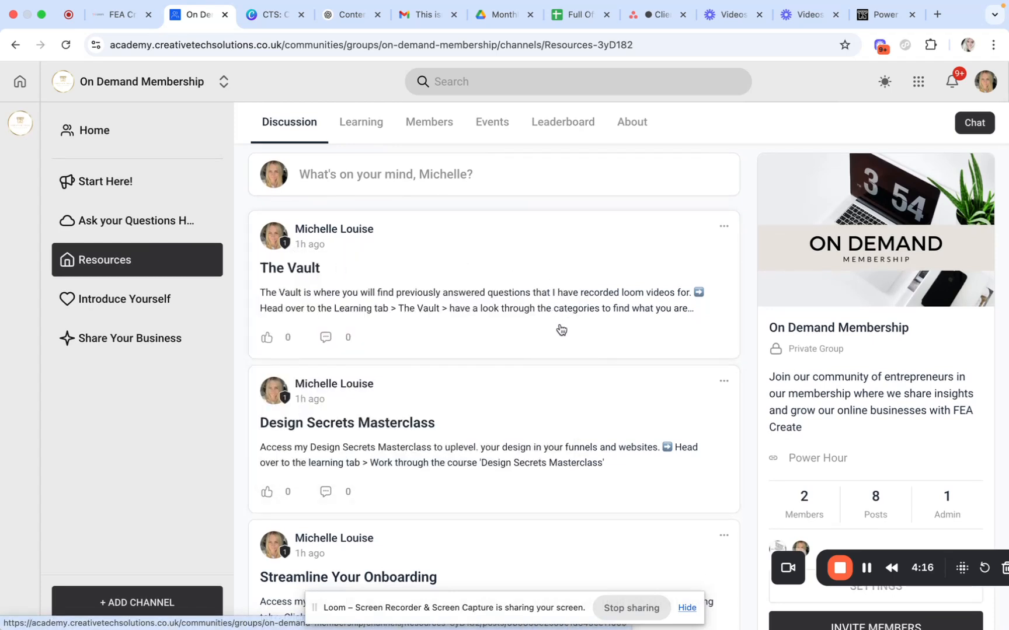
scroll(561, 330, "down", 1)
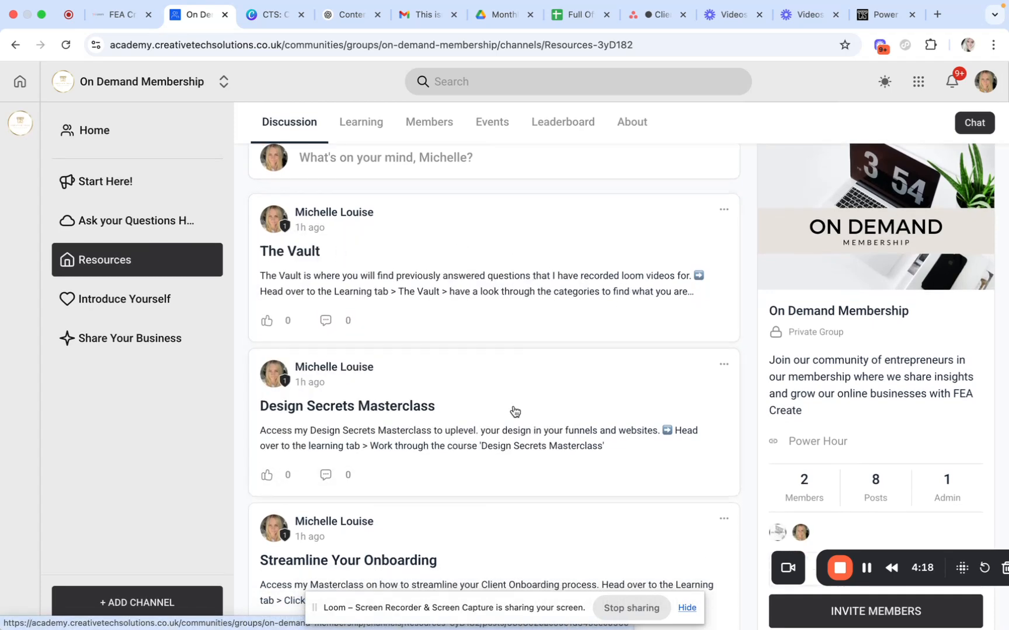
scroll(514, 412, "down", 5)
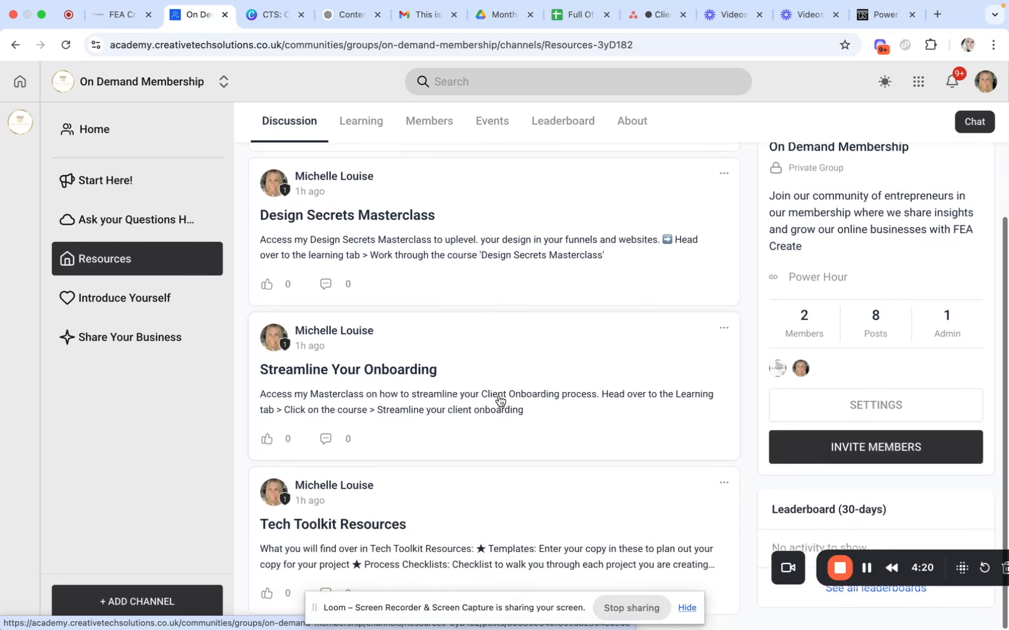
scroll(500, 403, "up", 5)
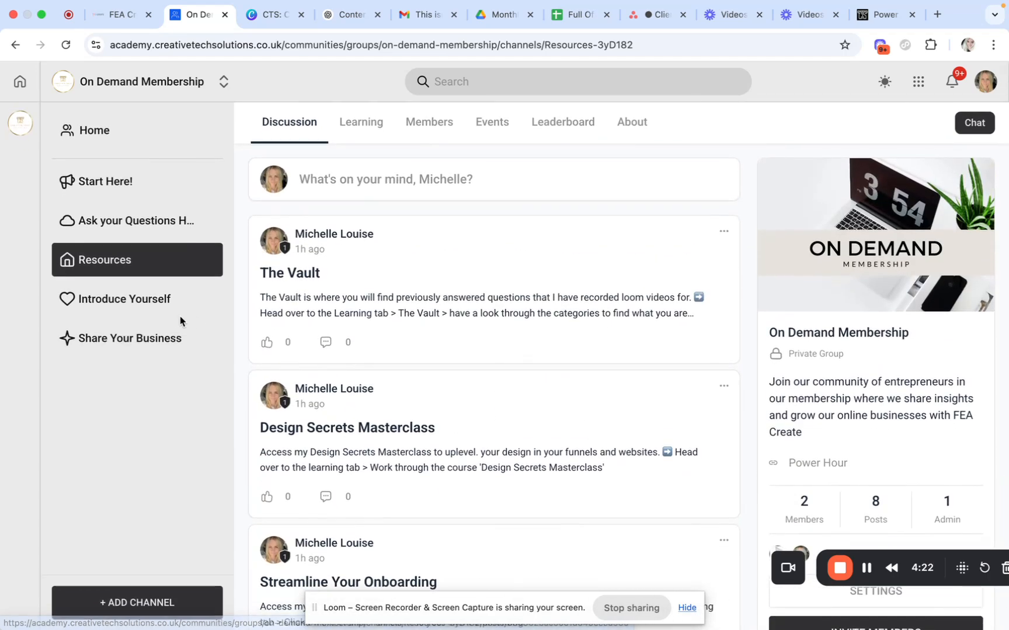
Step: View the Introduce Yourself channel and the post in the Share Your Business channel
left_click(162, 301)
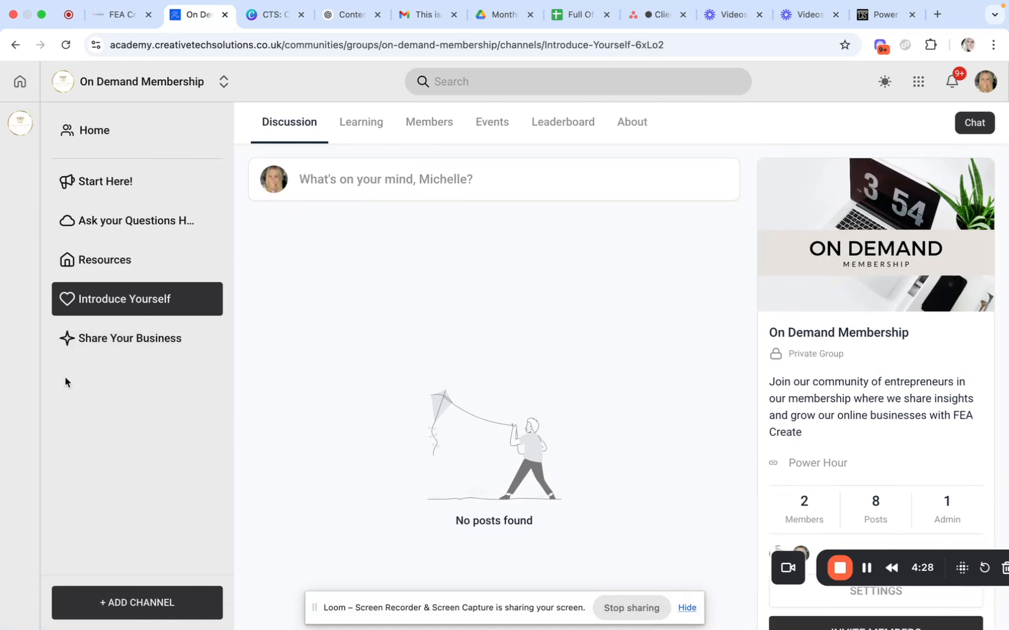
left_click(135, 339)
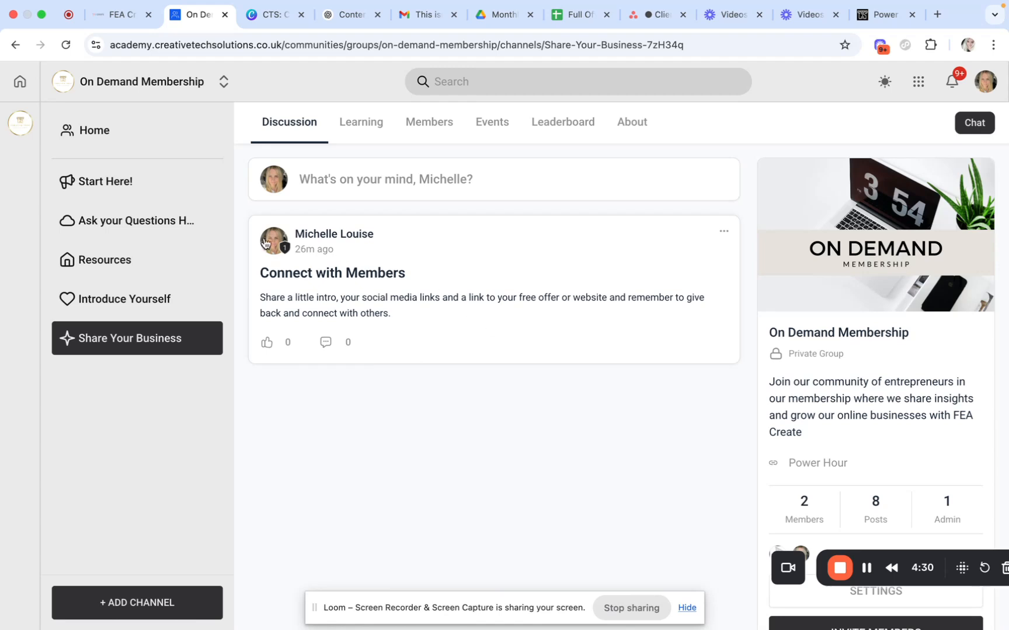
mouse_move(265, 244)
scroll(141, 393, "down", 1)
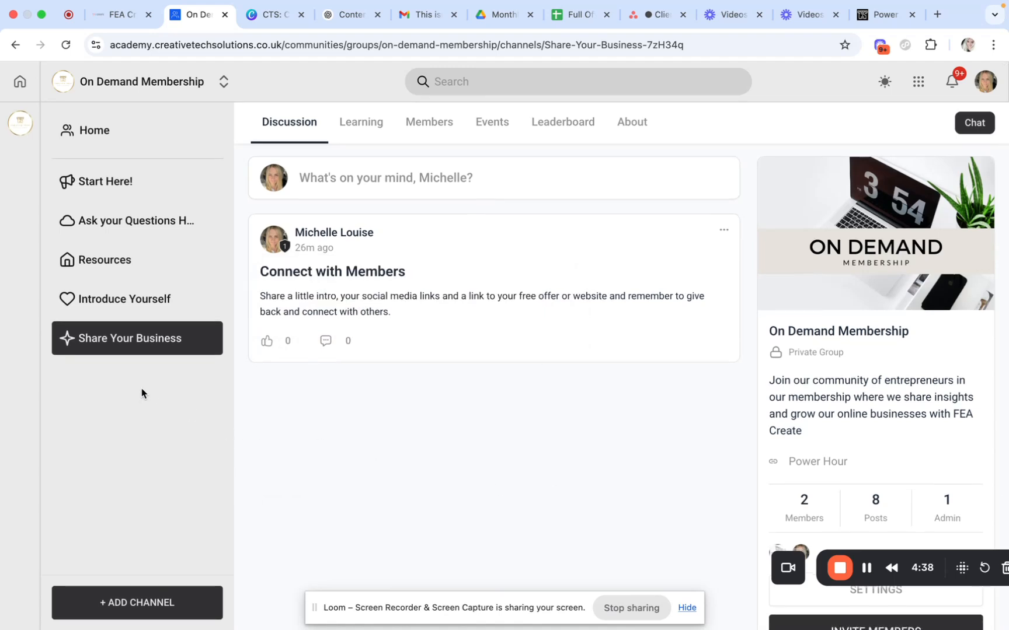
mouse_move(127, 342)
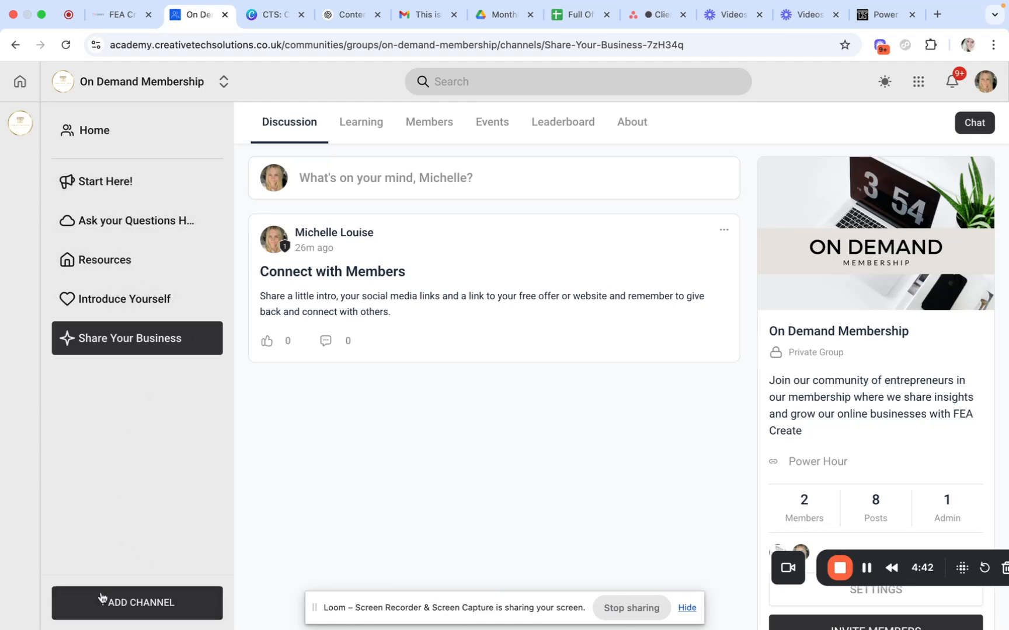
Step: Examine the form for adding a channel, including its description, icon choices and access options, and close it without creating one
left_click(119, 611)
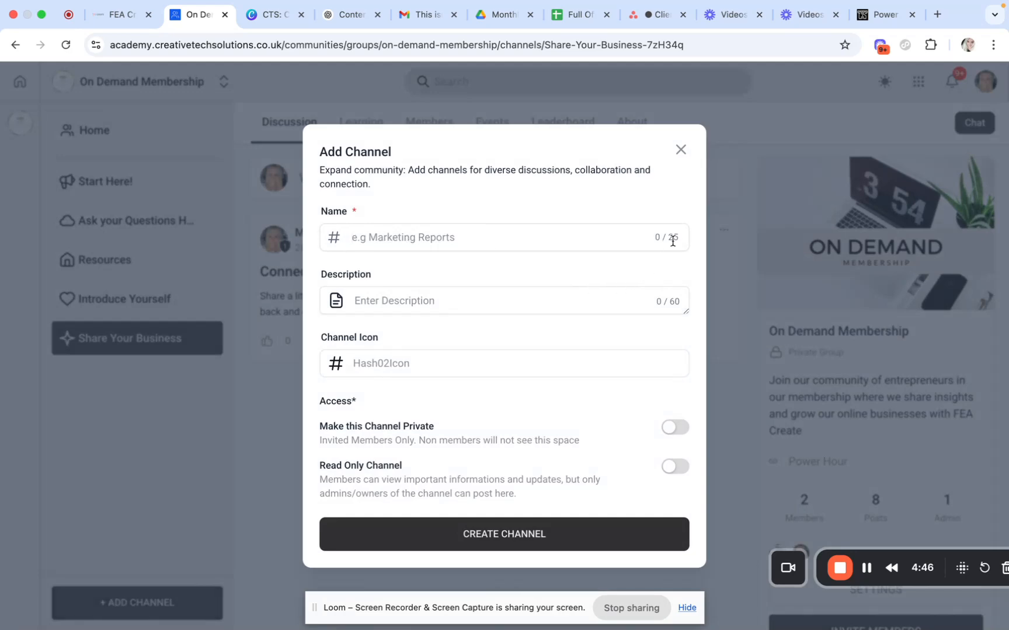
left_click(428, 305)
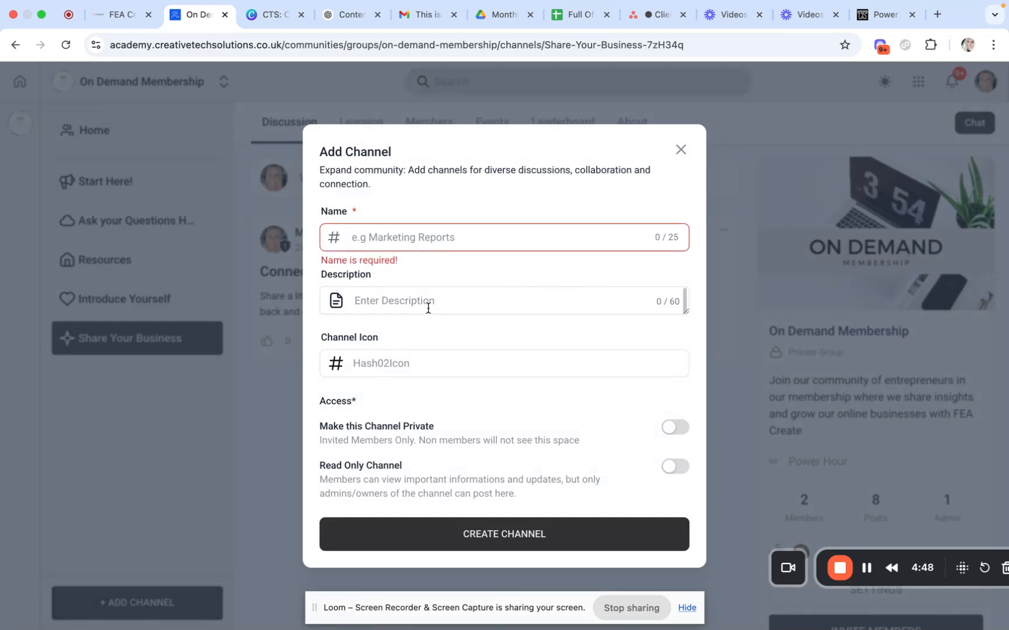
left_click(411, 367)
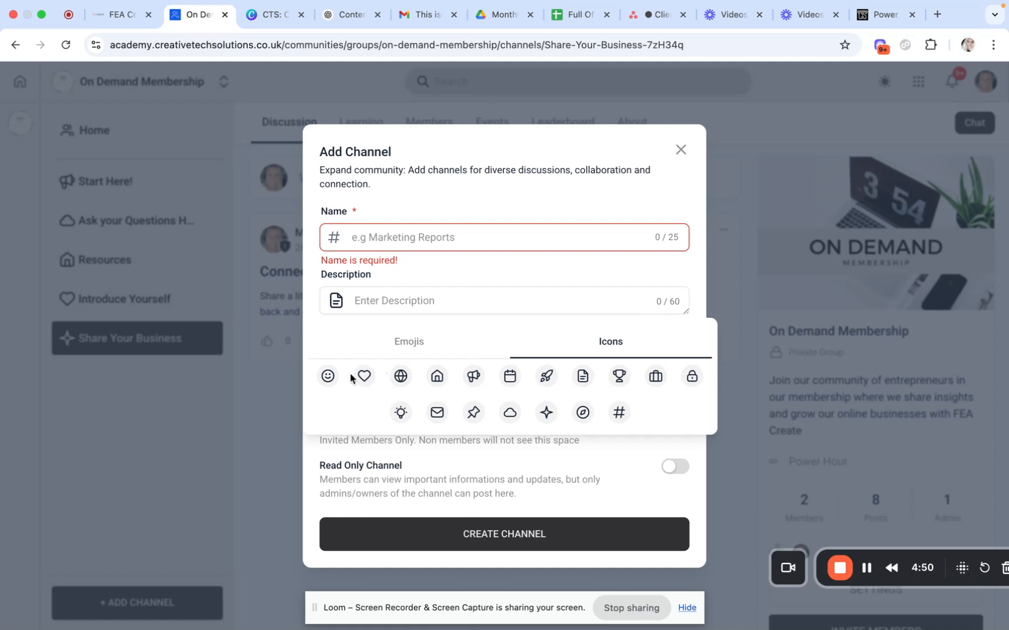
left_click(590, 272)
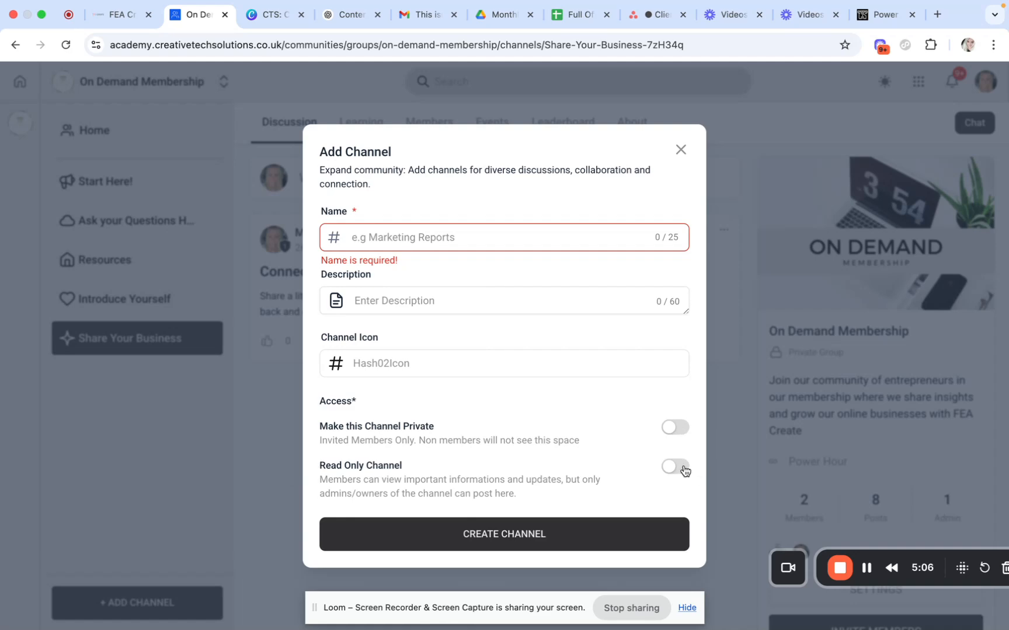
left_click(680, 152)
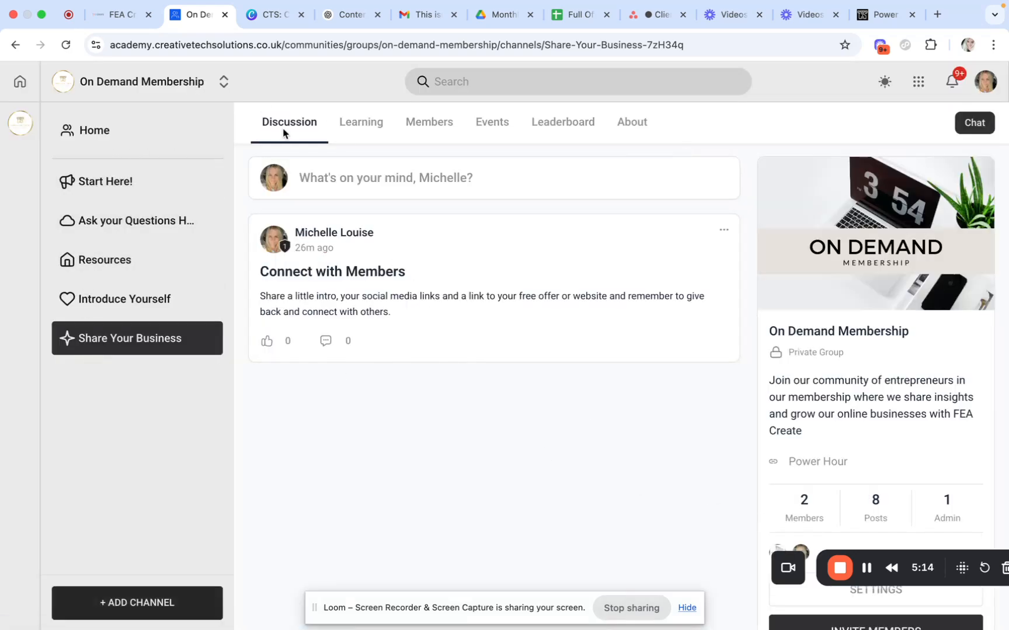
Step: Open the group's Learning area and look over its courses, including The Vault and Tech Toolkit - Resources
left_click(376, 133)
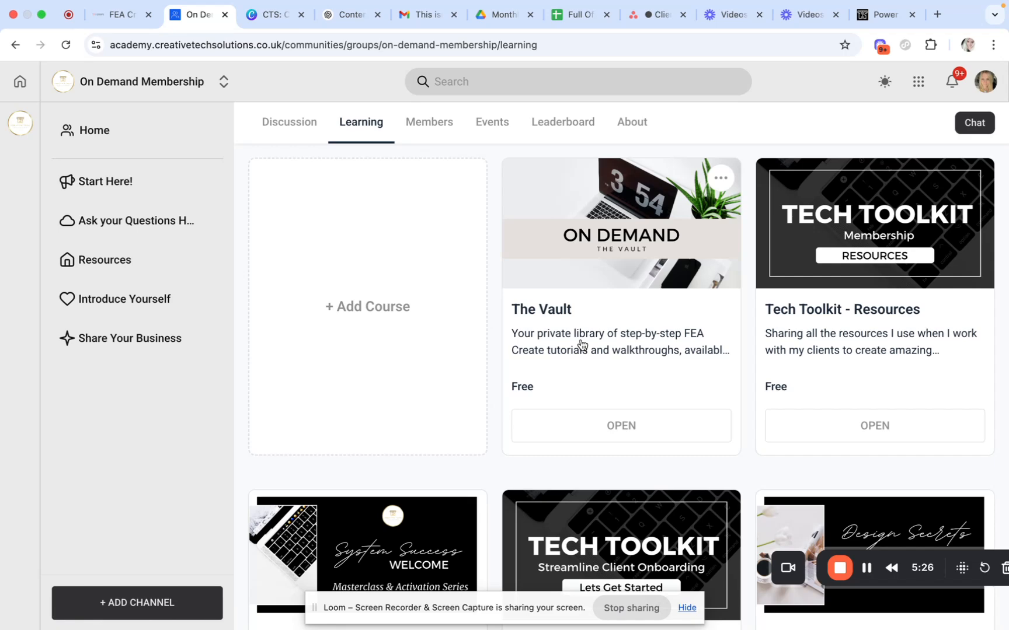
scroll(582, 346, "down", 1)
scroll(582, 345, "up", 1)
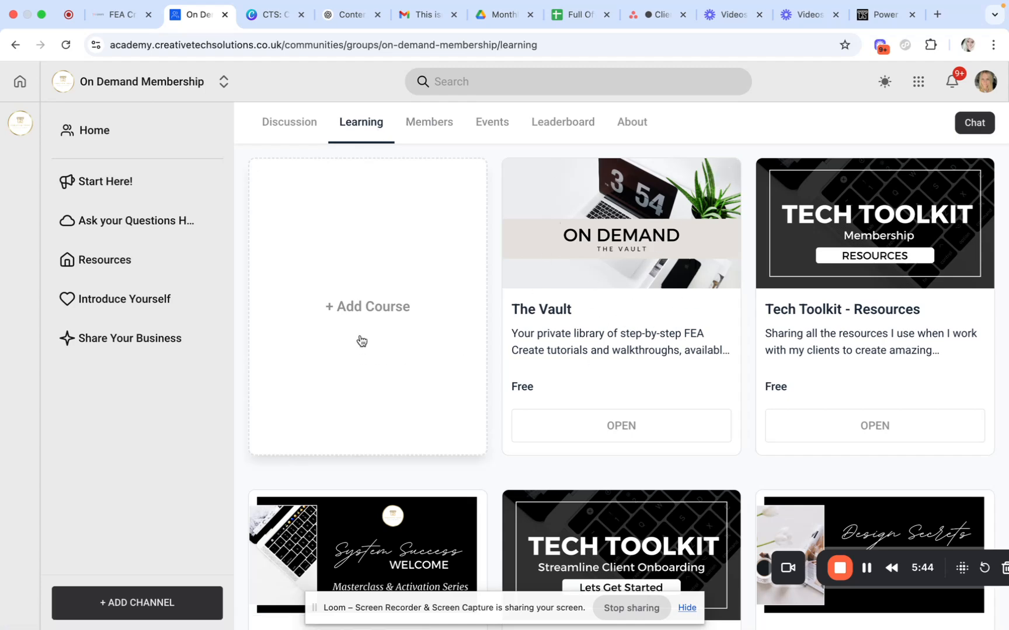
Step: Begin adding The Silent Sales System Masterclass as a course in the group, with Buy Now visibility
left_click(364, 310)
left_click(363, 312)
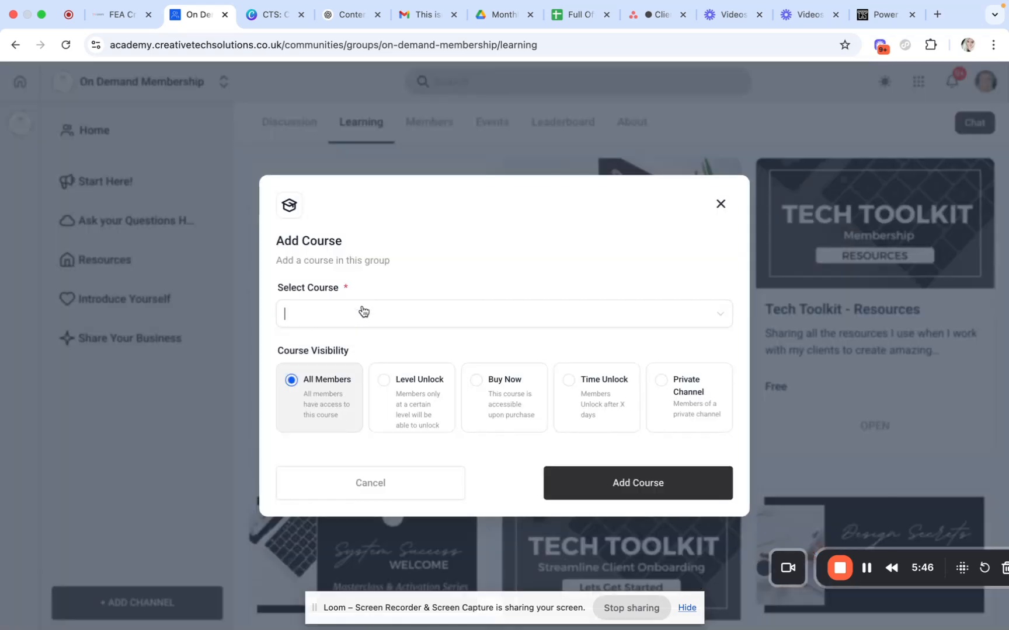
scroll(387, 397, "down", 5)
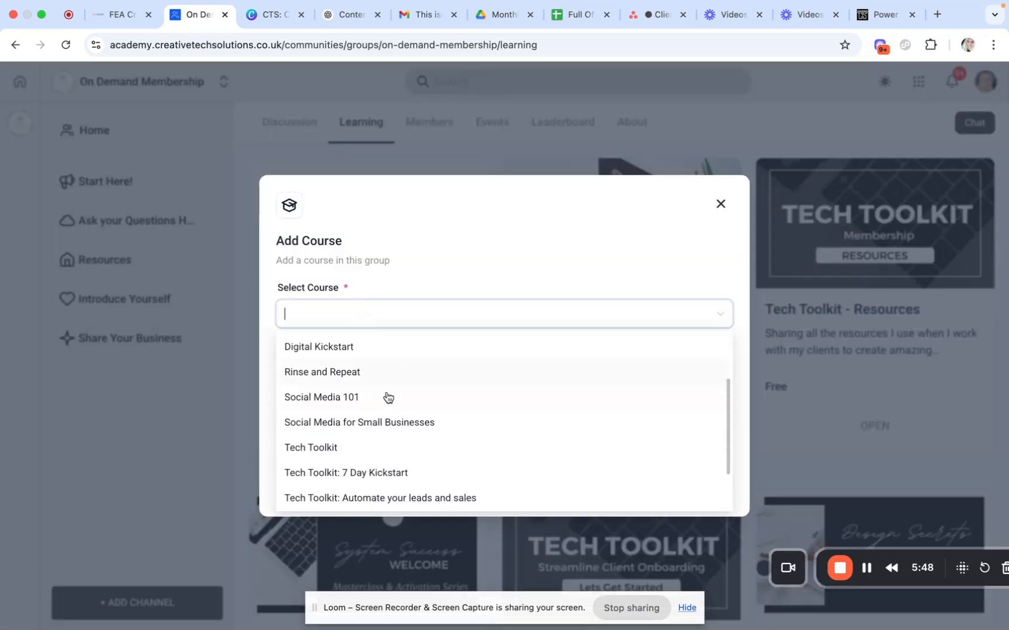
left_click(690, 237)
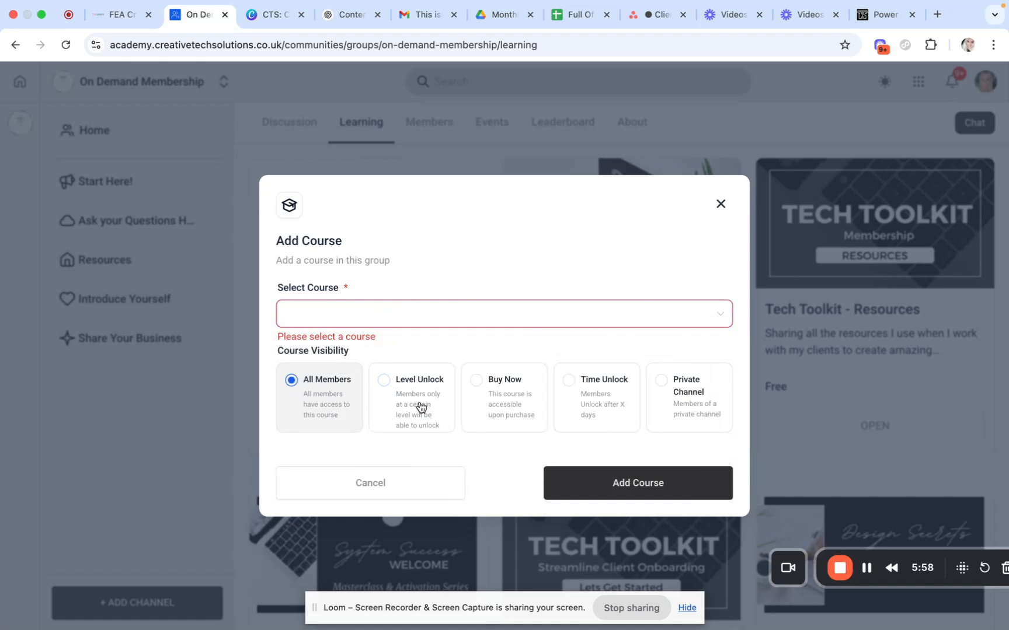
left_click(476, 381)
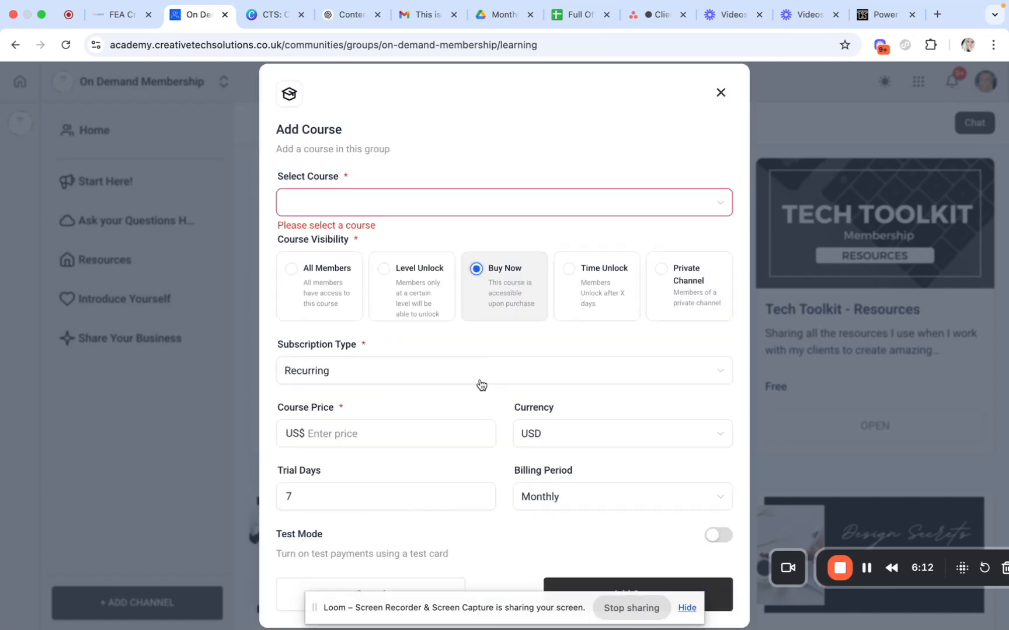
left_click(376, 198)
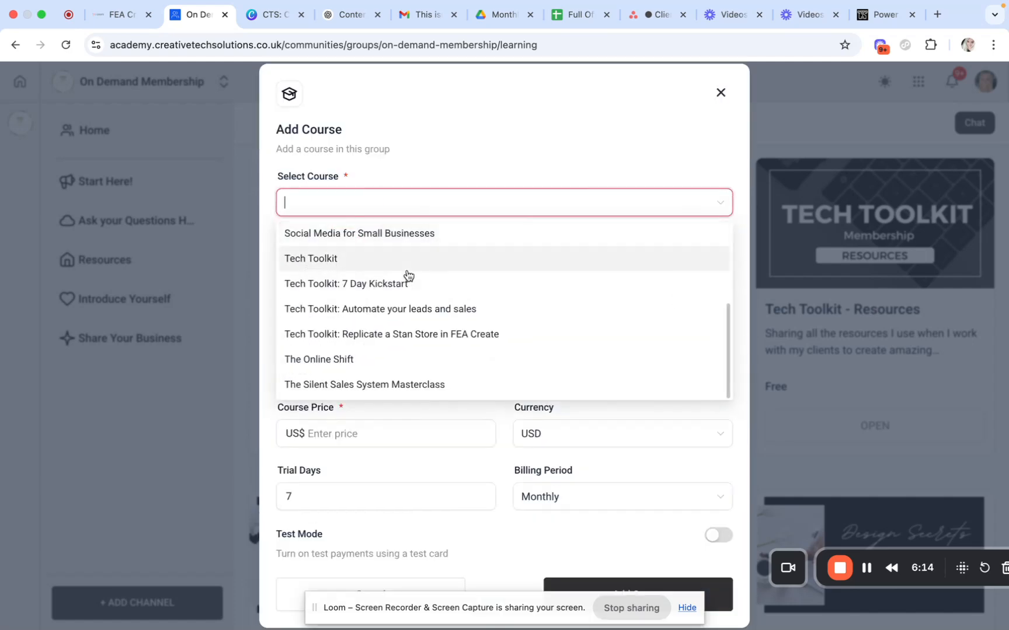
type("sile")
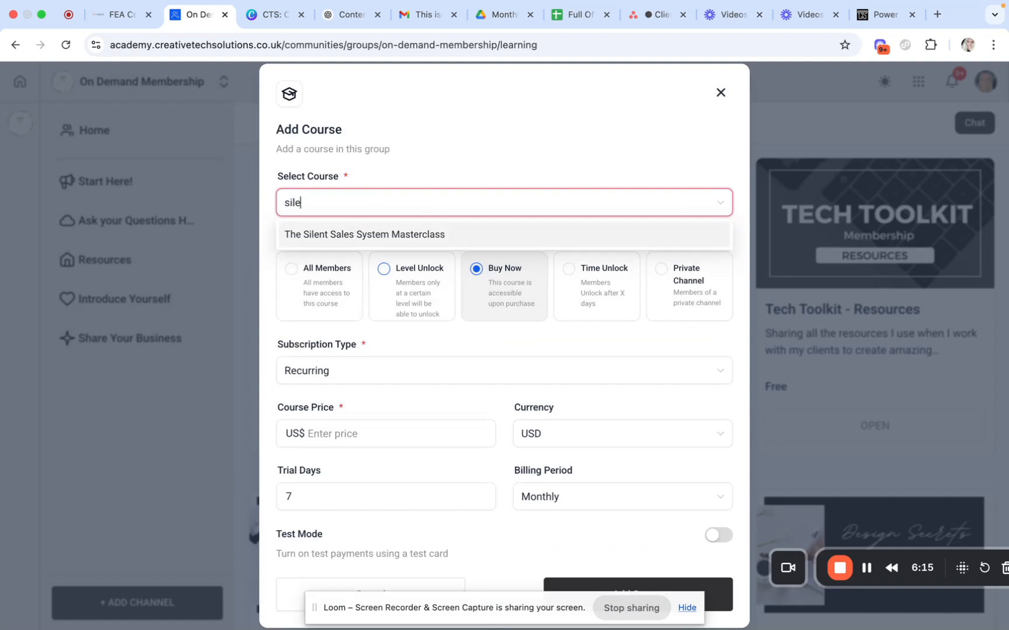
left_click(449, 234)
Step: Set the course to a One Time subscription type priced at 297 GBP and add it to the group
left_click(388, 388)
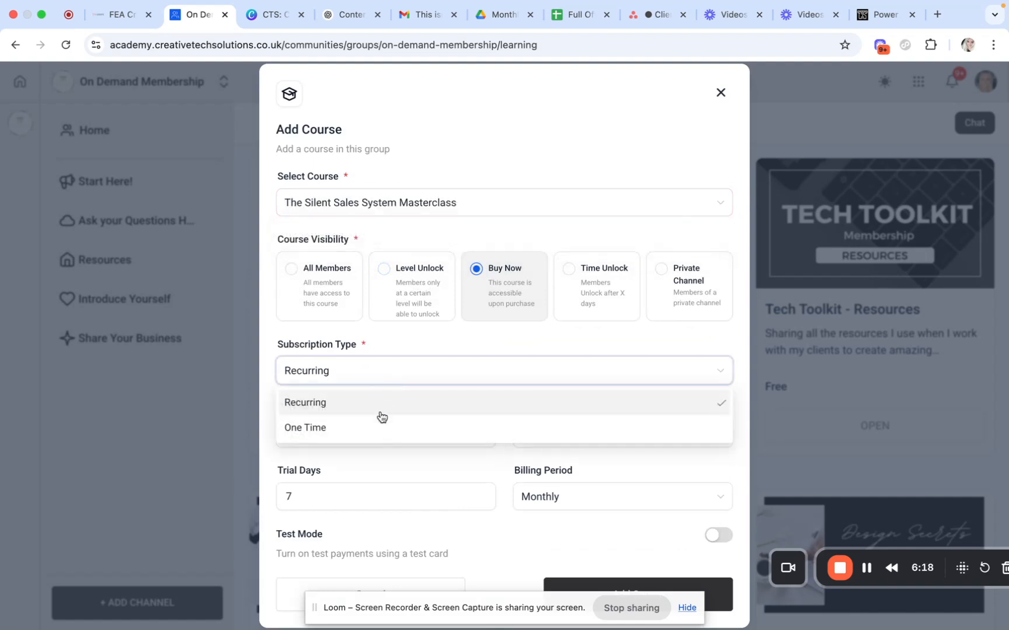
left_click(374, 428)
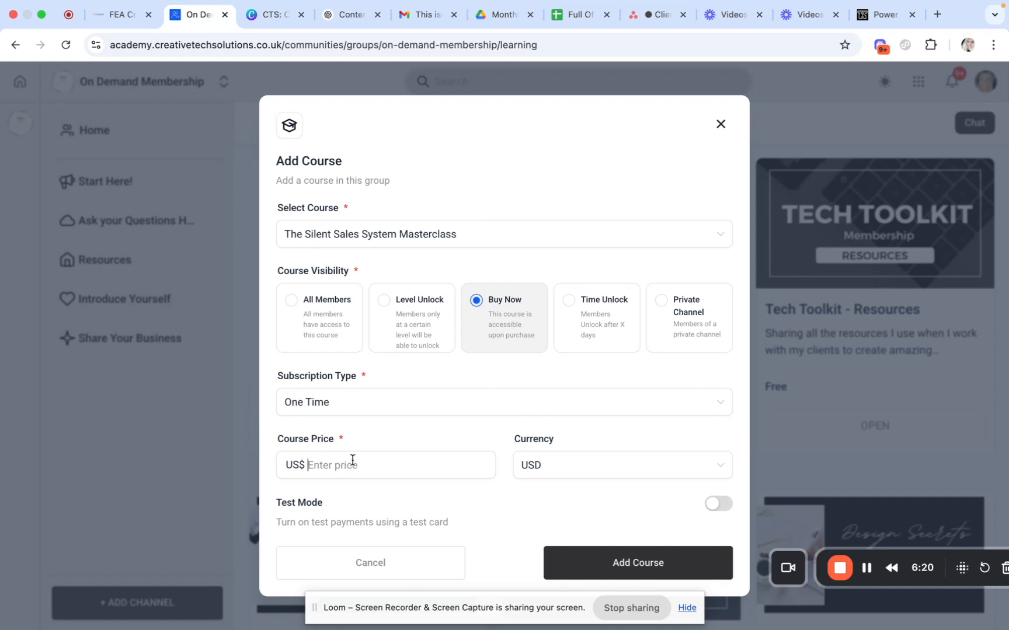
left_click(558, 471)
left_click(545, 388)
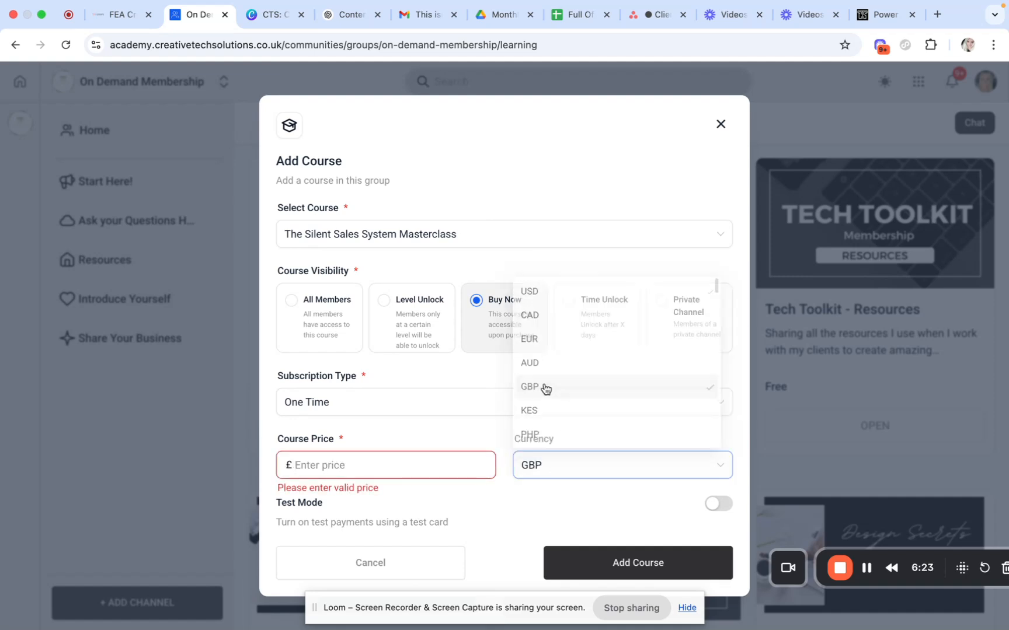
left_click(403, 466)
type("297")
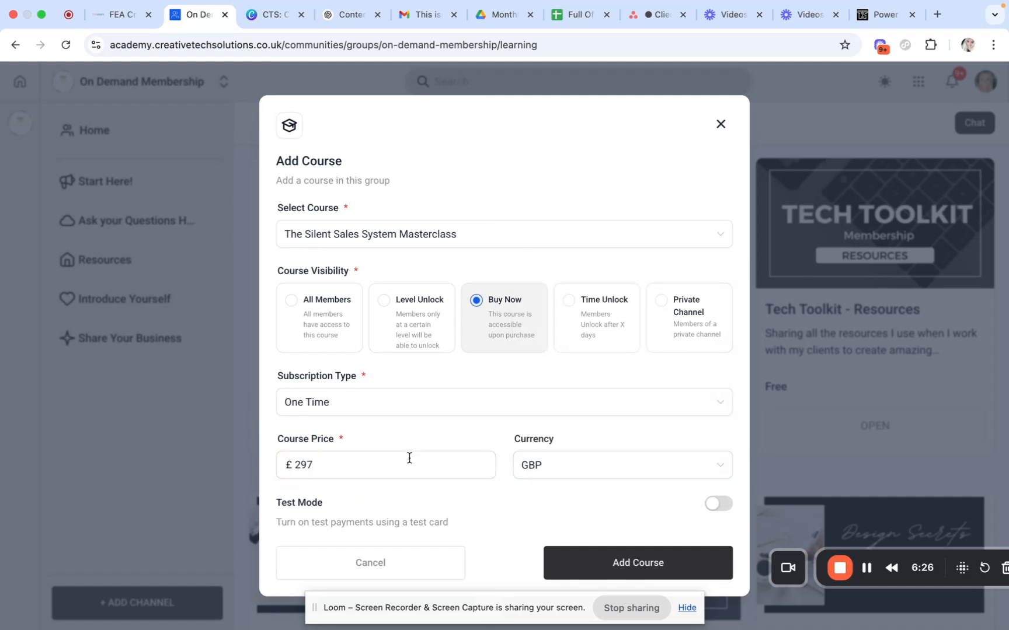
left_click(644, 568)
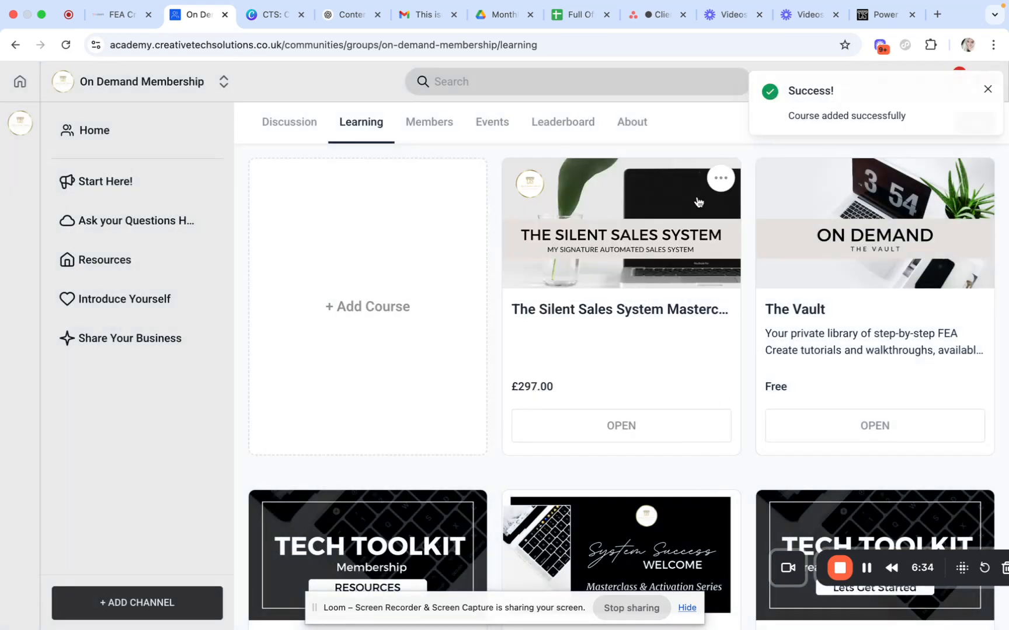
Step: Move the £297 Silent Sales System Masterclass card to the last position among the group's courses
left_click(723, 179)
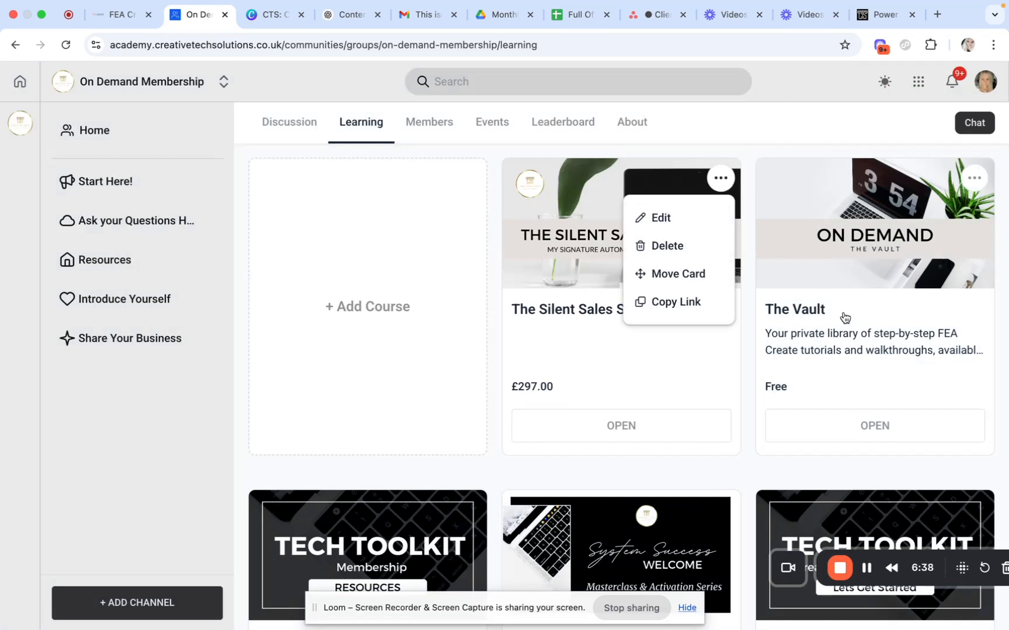
left_click(722, 178)
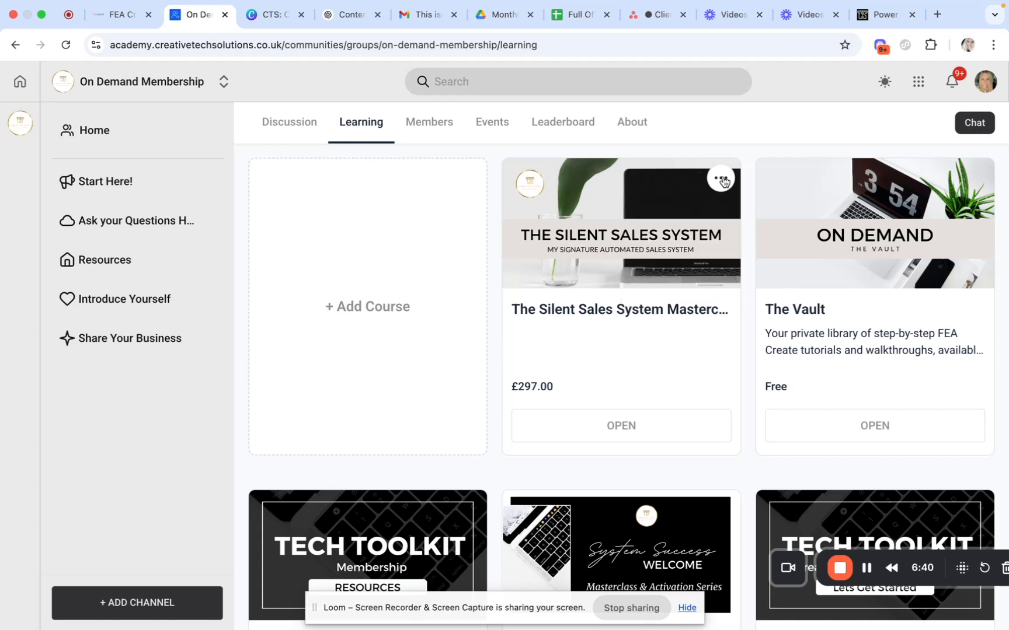
left_click(723, 180)
left_click(687, 276)
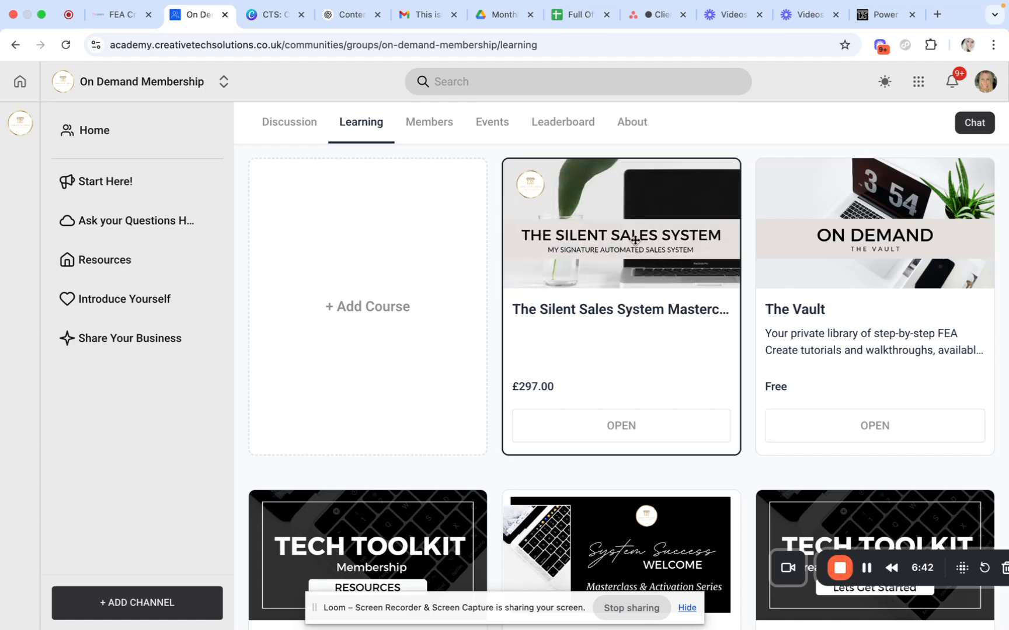
left_click_drag(634, 240, 541, 556)
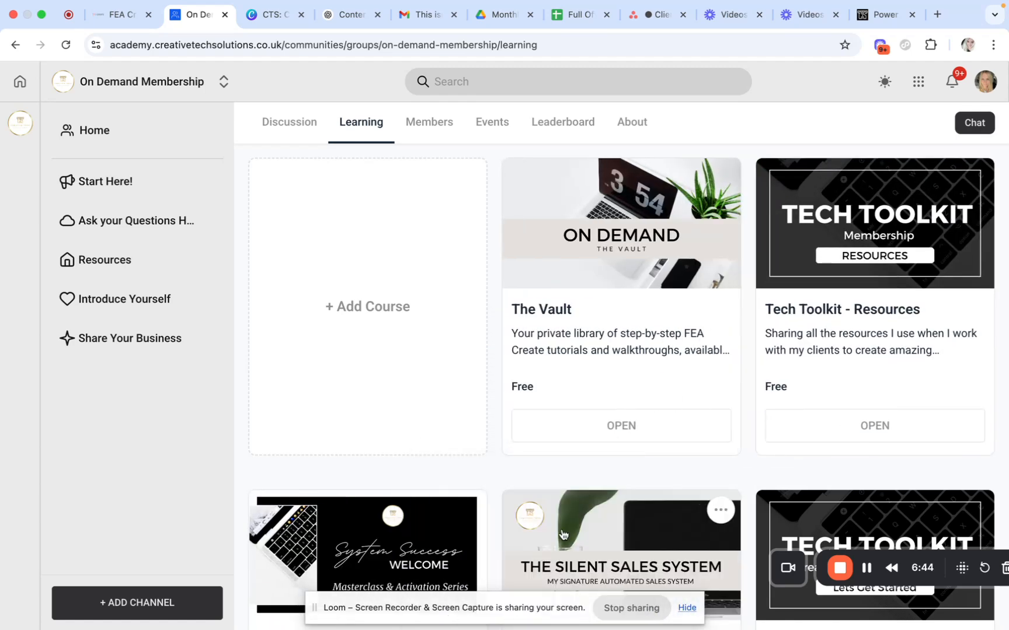
scroll(579, 528, "down", 6)
scroll(580, 529, "up", 1)
left_click(720, 196)
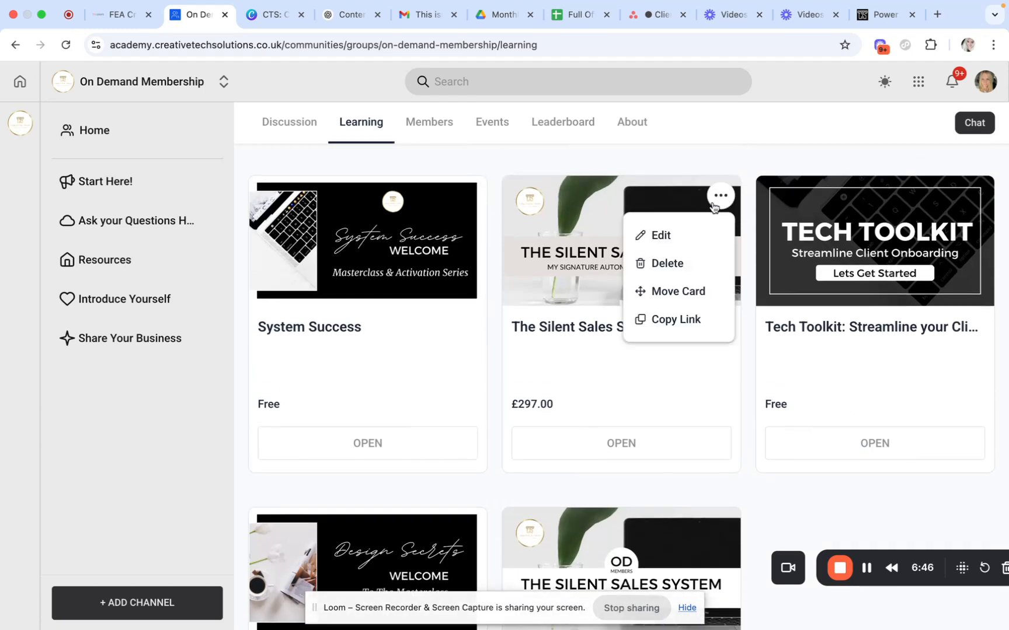
left_click(677, 291)
left_click_drag(633, 251, 654, 569)
scroll(616, 485, "down", 5)
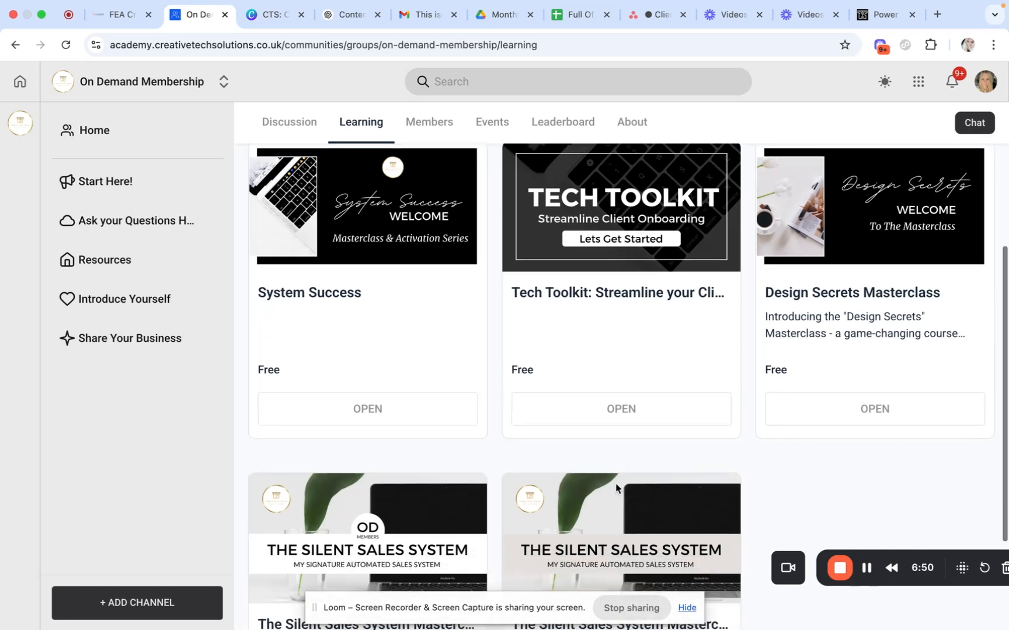
scroll(493, 464, "up", 13)
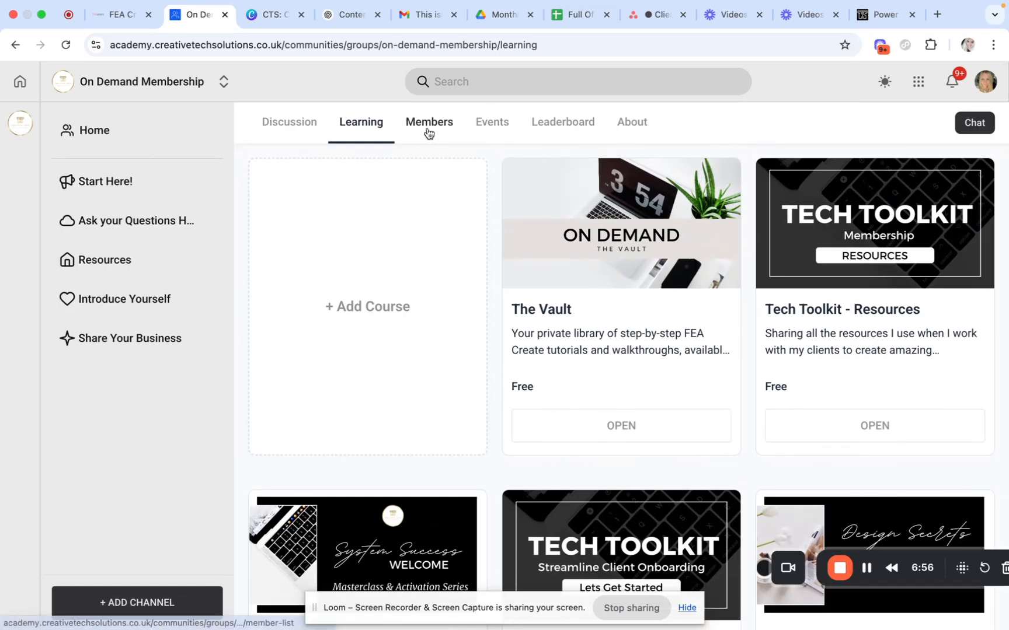
Step: View the June 2025 events calendar and the System Success Live Workshop's details, including its calendar choices, and close them
left_click(508, 136)
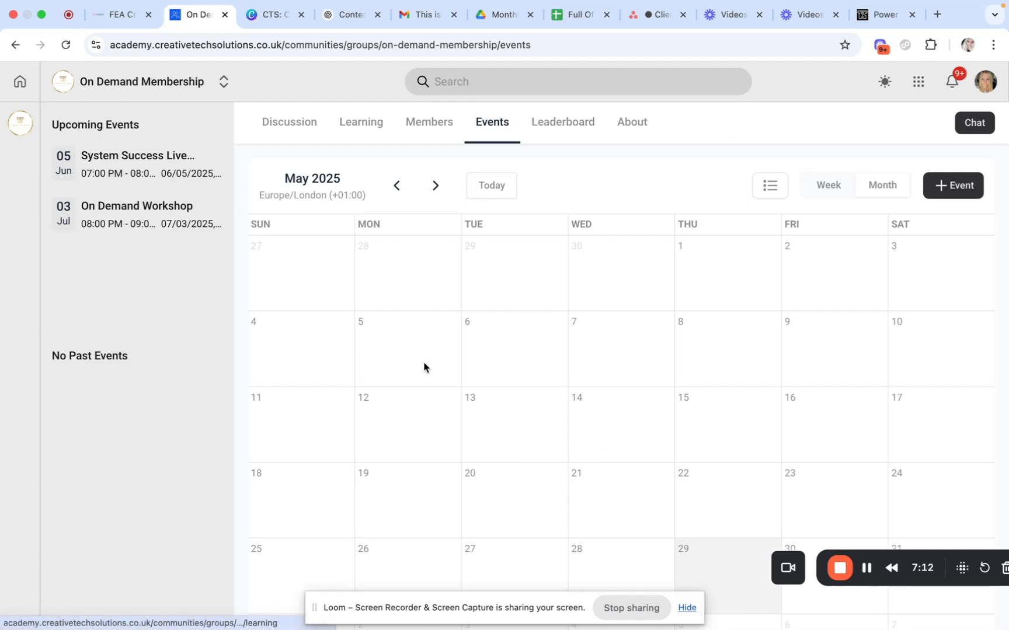
scroll(613, 370, "down", 1)
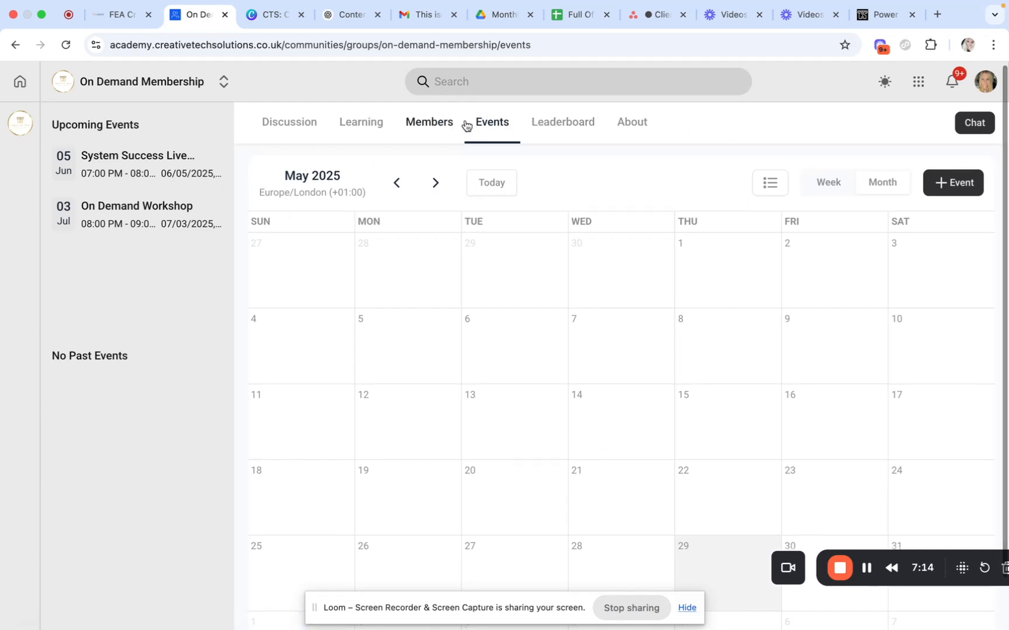
scroll(572, 321, "down", 3)
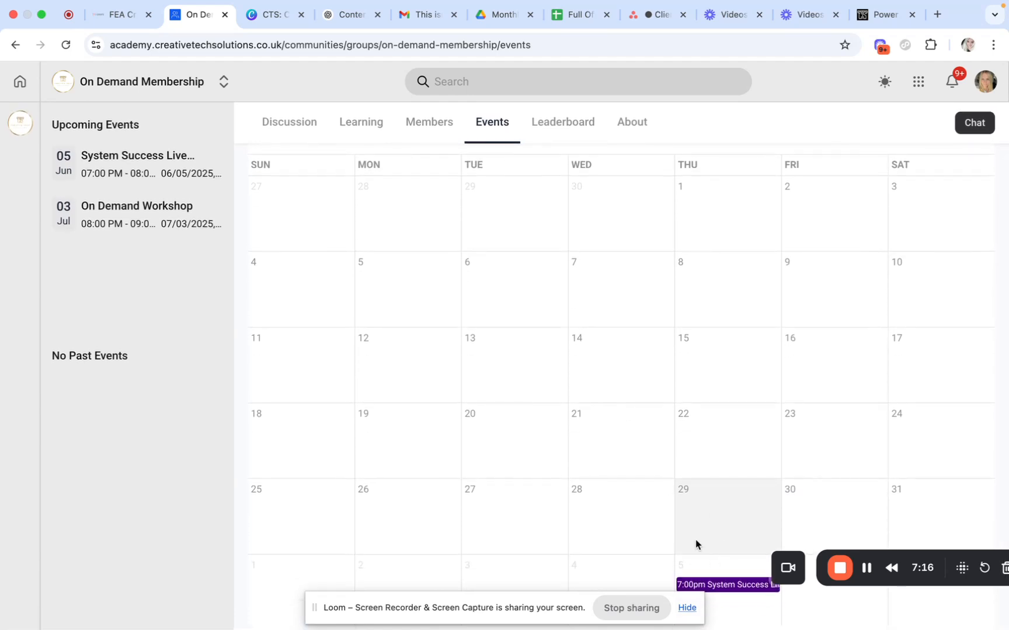
scroll(555, 226, "up", 4)
left_click(433, 187)
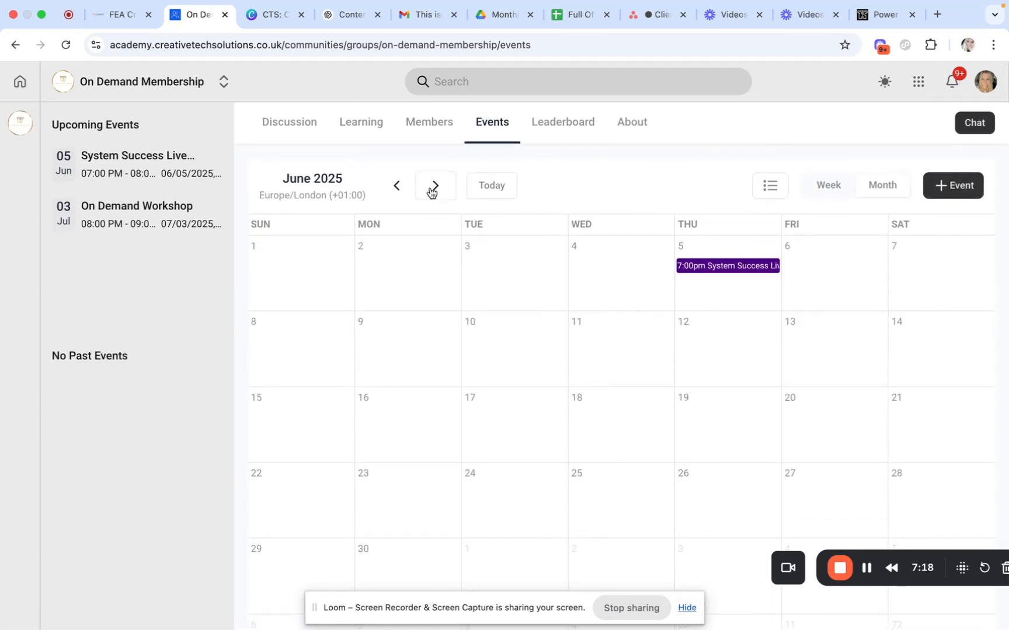
left_click(710, 266)
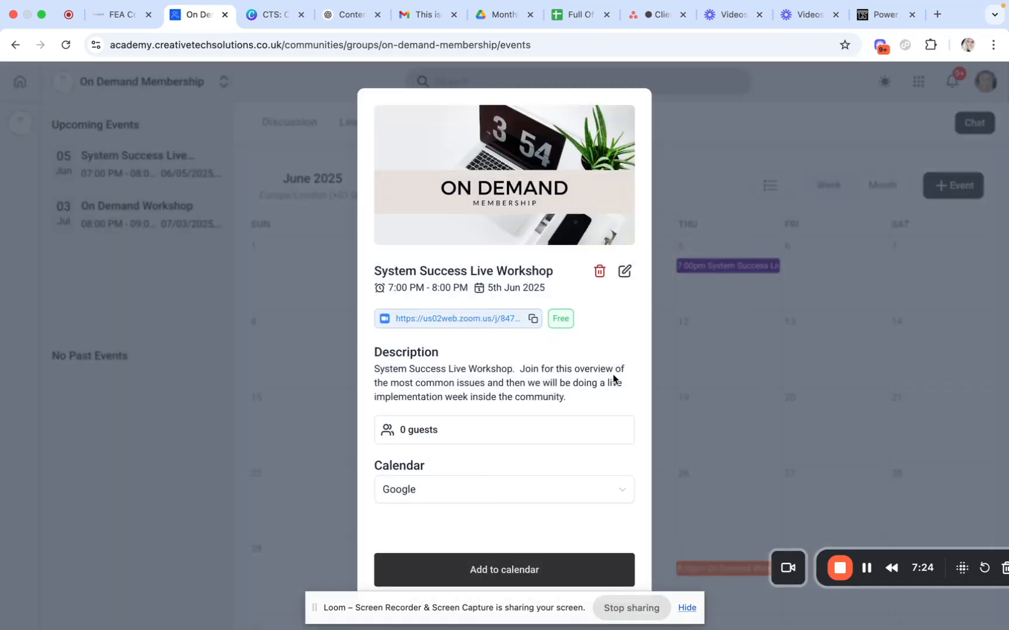
left_click(472, 490)
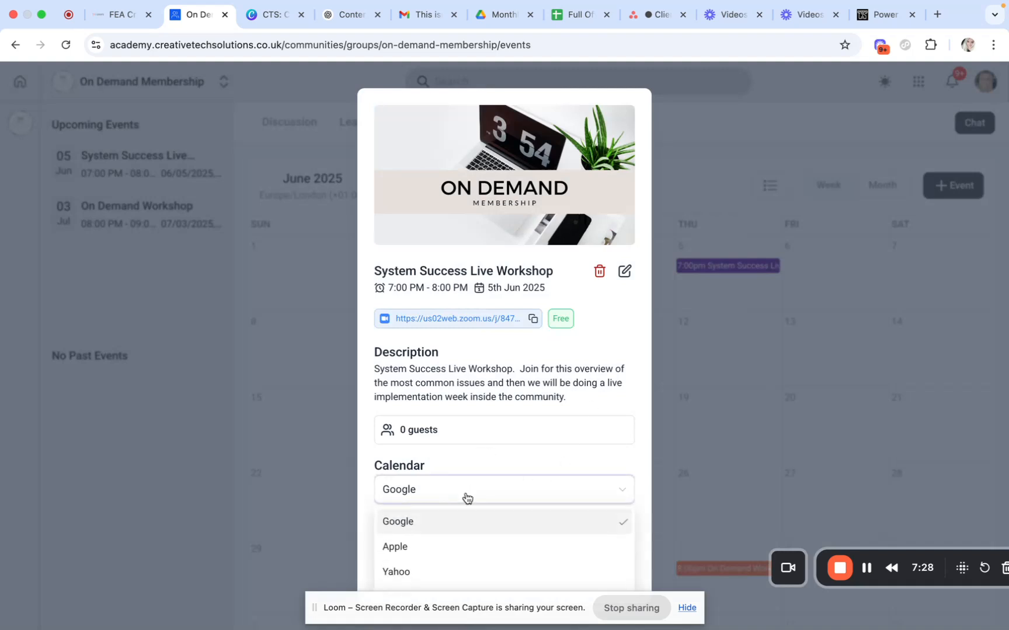
left_click(488, 464)
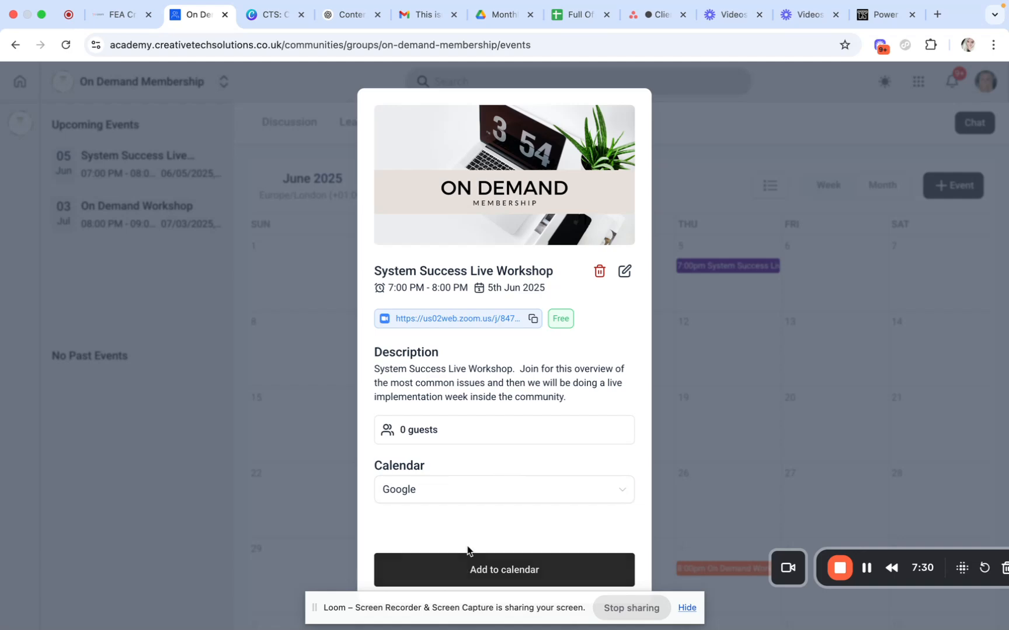
left_click(691, 153)
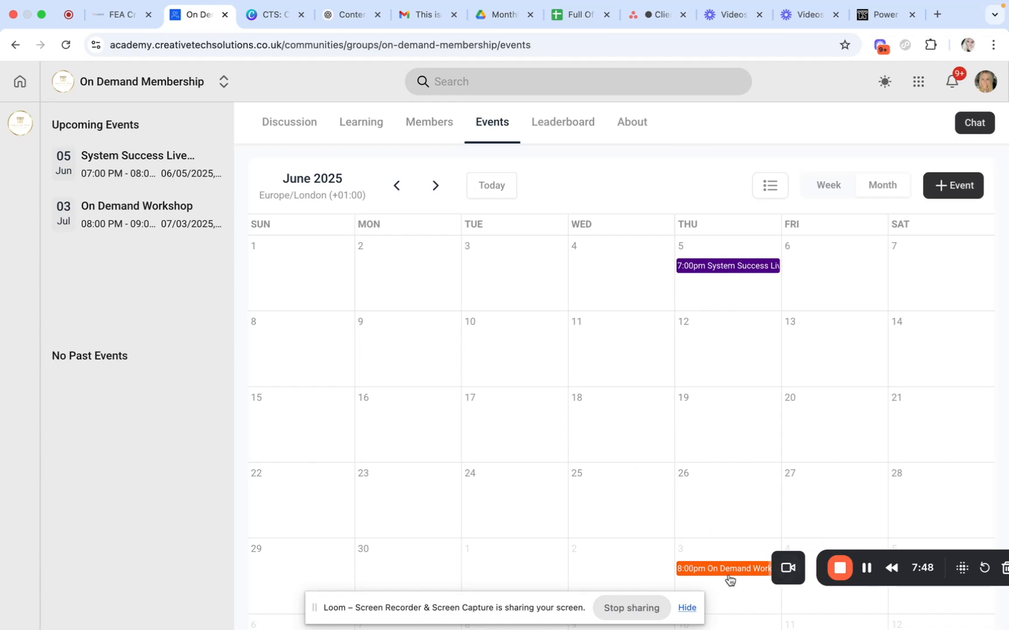
Step: Examine the form for adding an event, trying Zoom as the location, and close it without creating an event
left_click(953, 187)
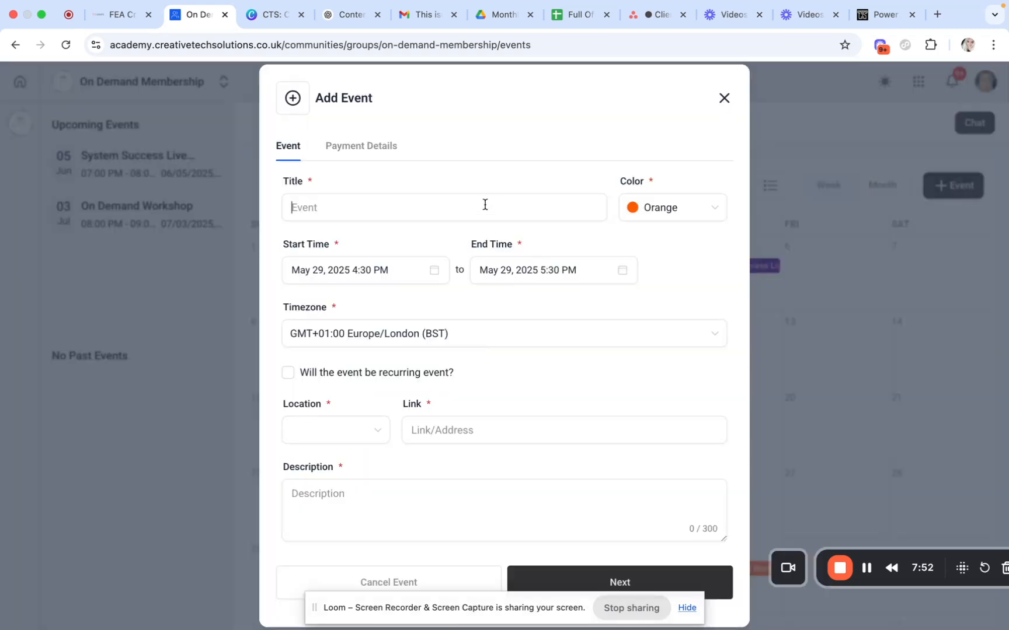
scroll(484, 205, "down", 2)
scroll(484, 200, "up", 2)
scroll(543, 344, "down", 3)
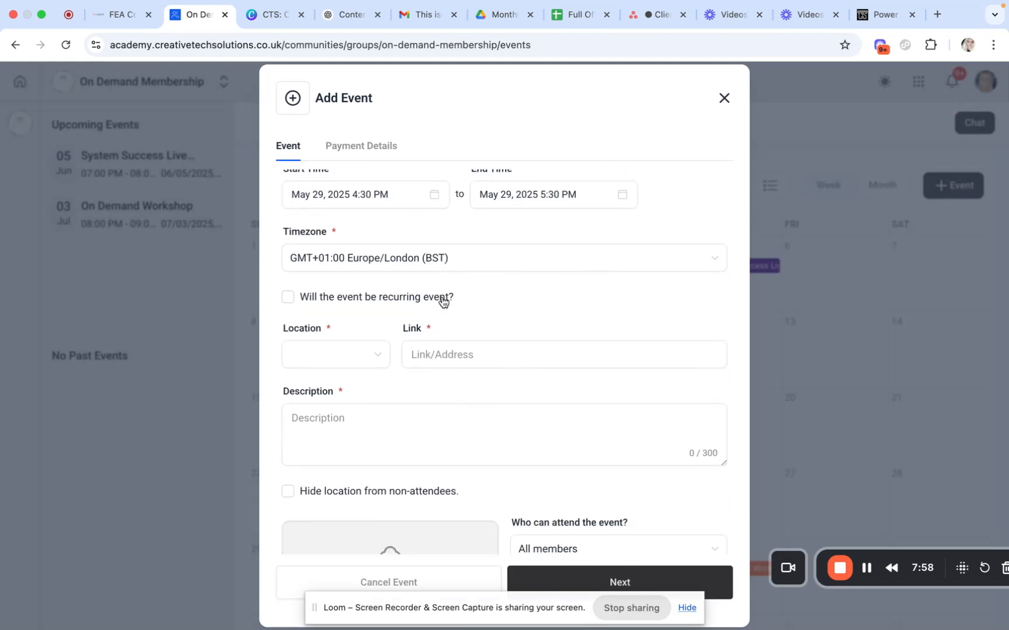
left_click(366, 362)
left_click(349, 388)
scroll(464, 405, "down", 3)
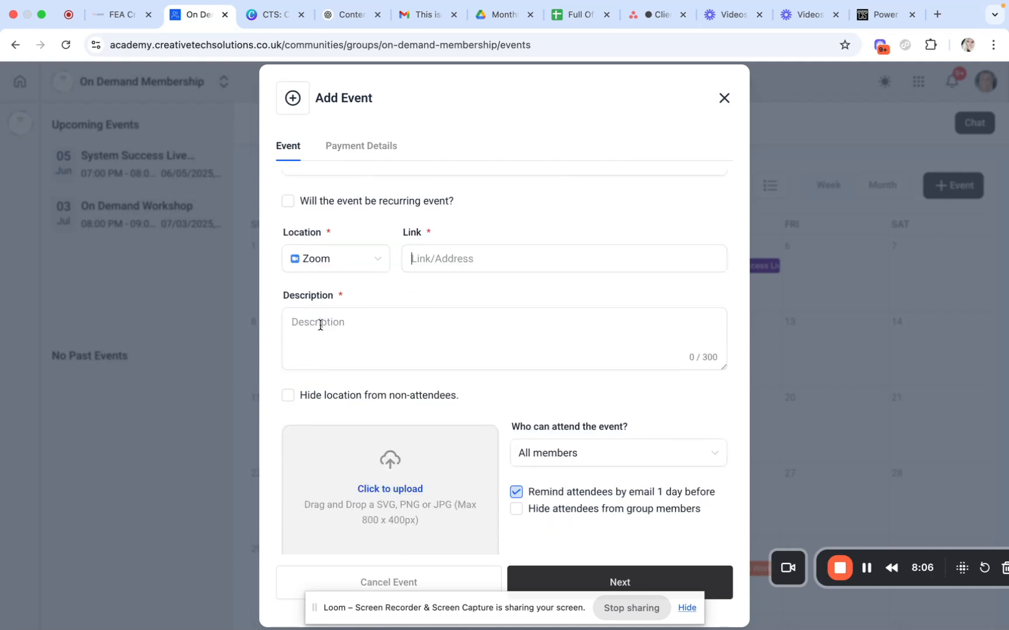
scroll(318, 324, "down", 1)
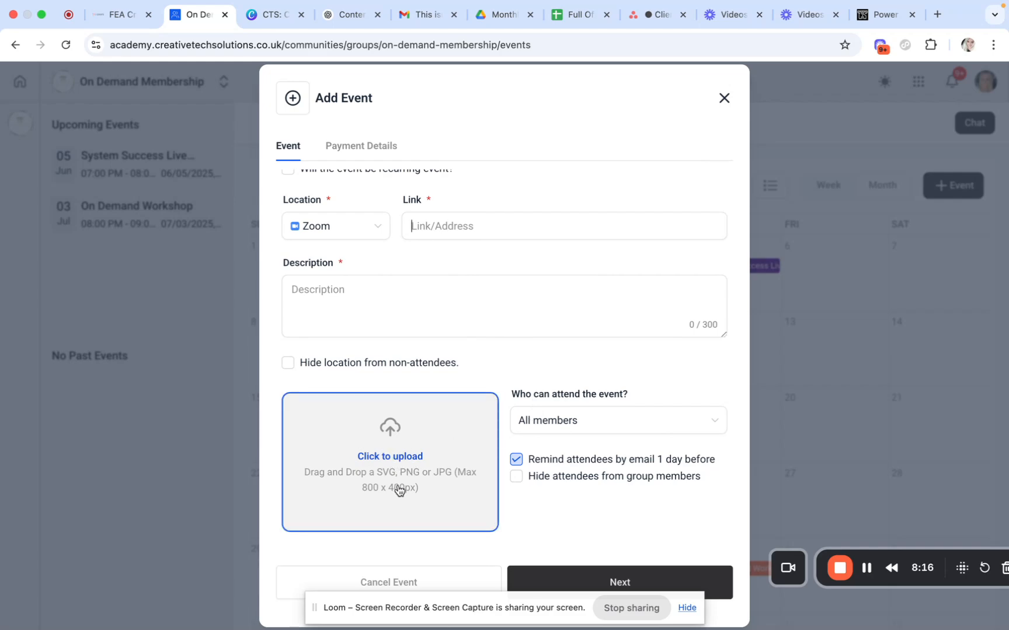
scroll(520, 349, "up", 5)
left_click(724, 98)
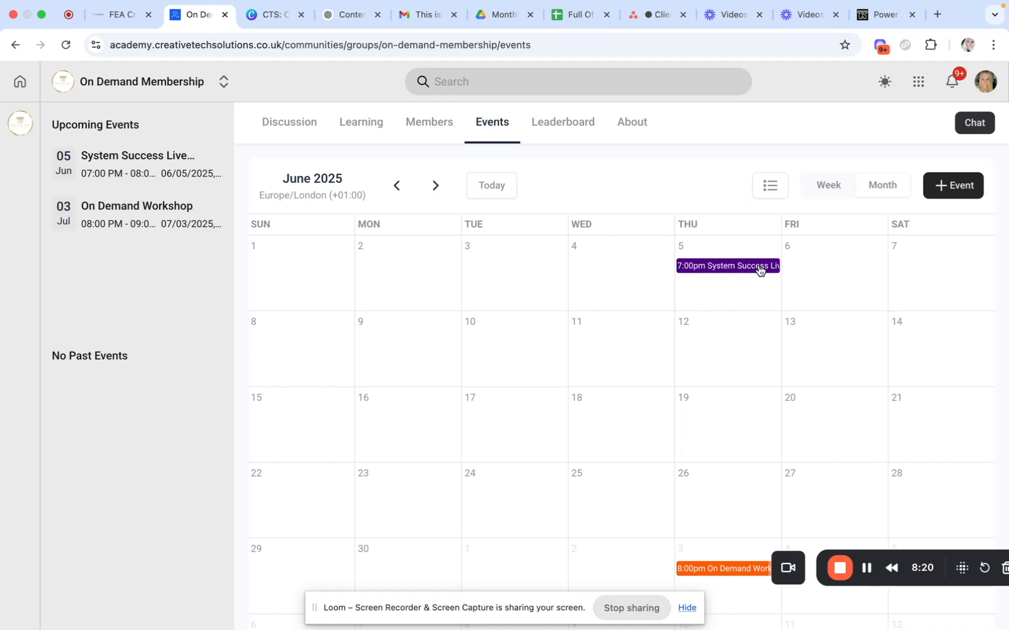
Step: View the group's Leaderboard levels and read through its About page
left_click(581, 138)
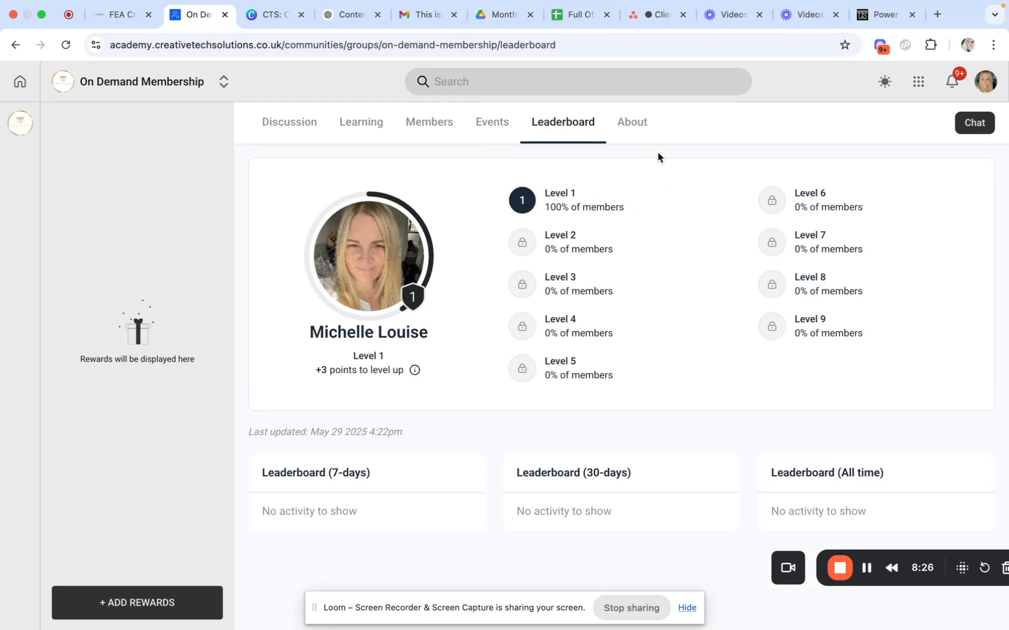
left_click(629, 123)
scroll(430, 444, "down", 5)
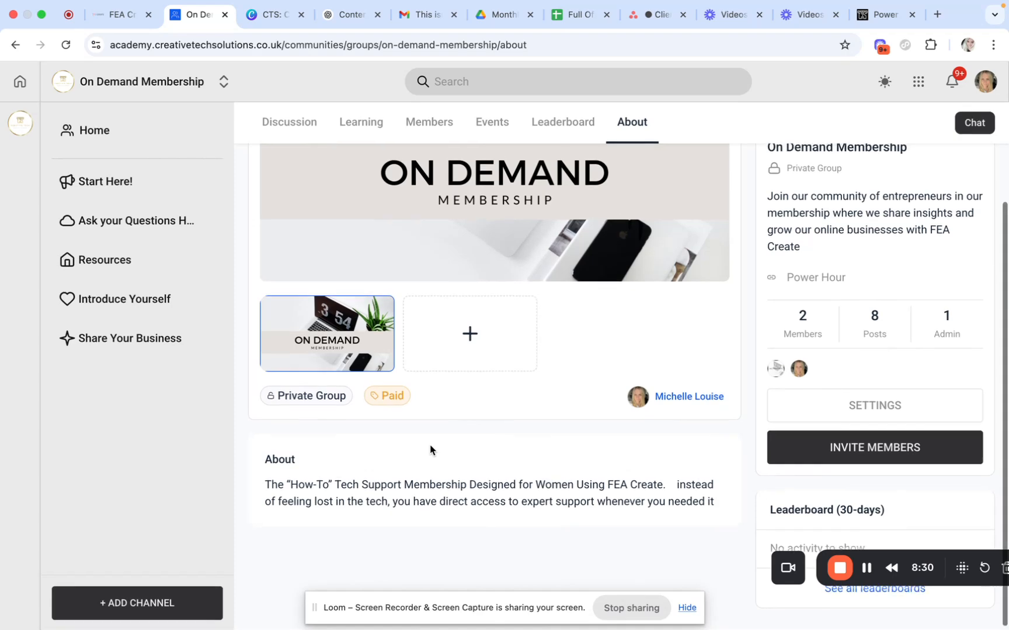
scroll(429, 444, "up", 5)
Step: Return to the group's Discussion feed and view the options for switching between Communities, Courses and Affiliates
left_click(290, 122)
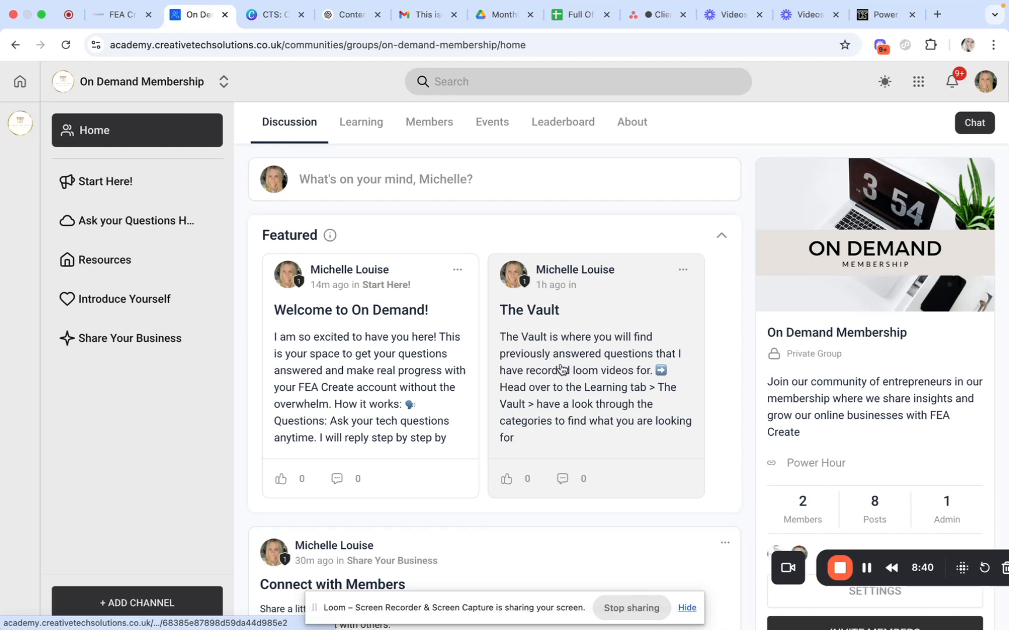
left_click(919, 89)
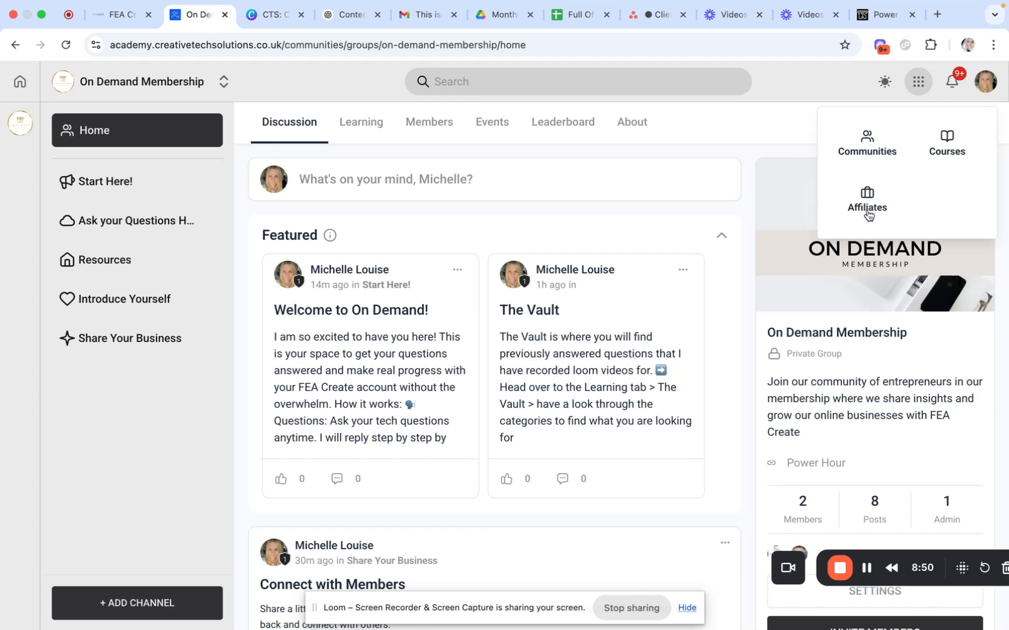
left_click(786, 125)
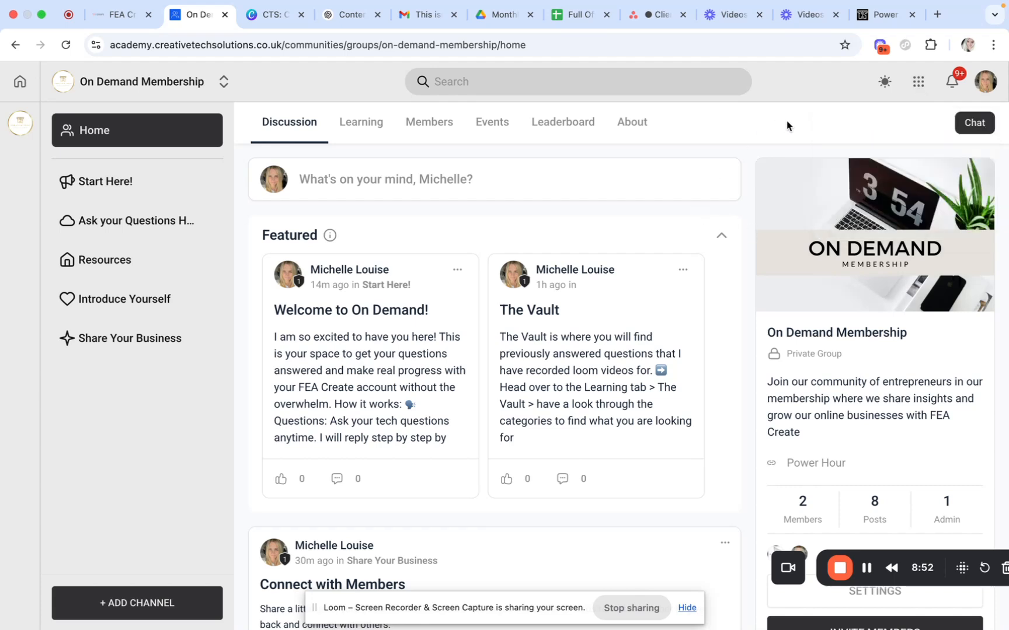